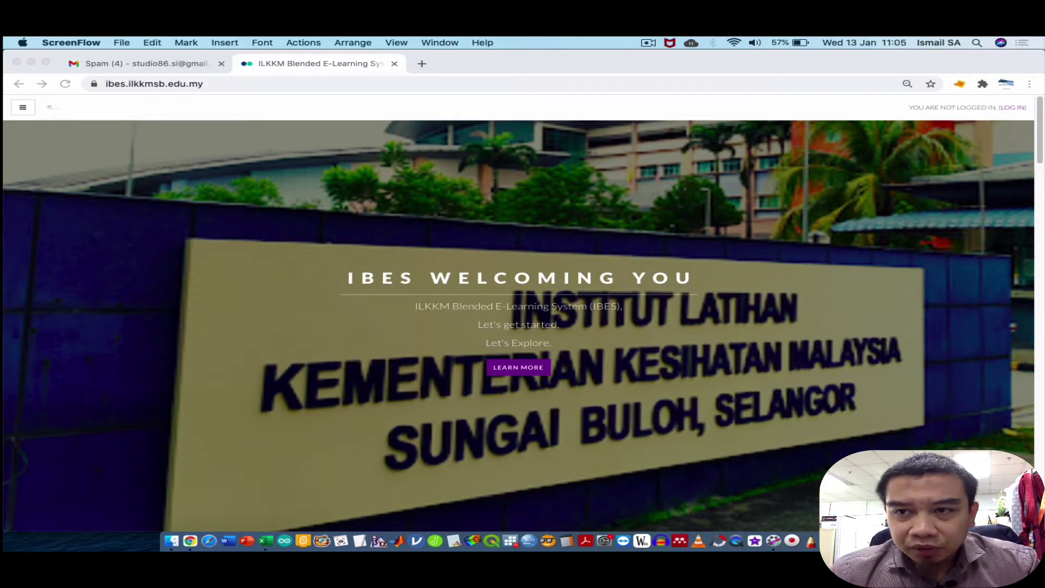
# Log in to the IBES site with the prefilled account credentials and open the dkp_edu course.
pyautogui.click(1012, 107)
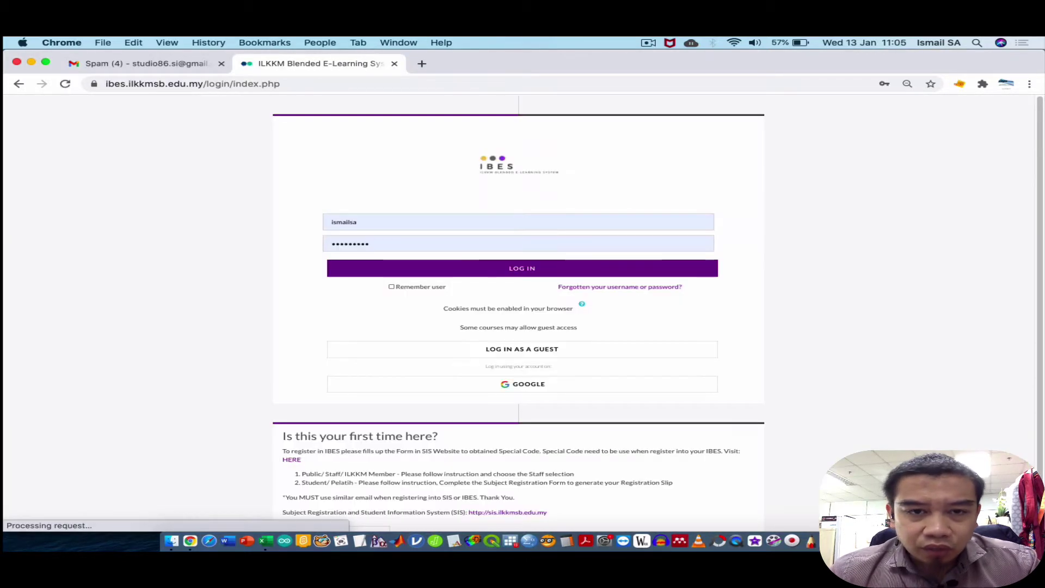
pyautogui.click(522, 268)
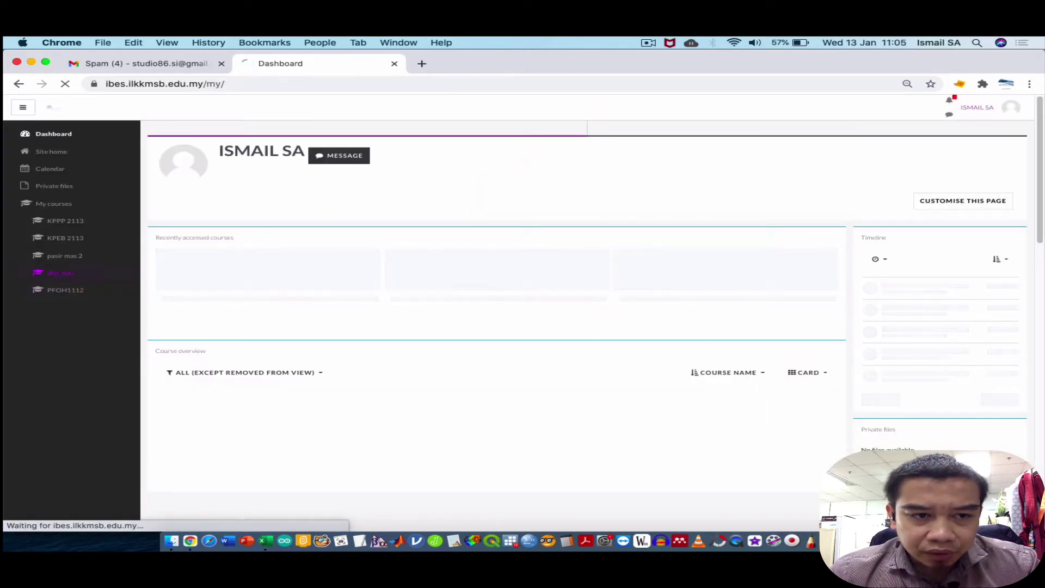
pyautogui.click(60, 273)
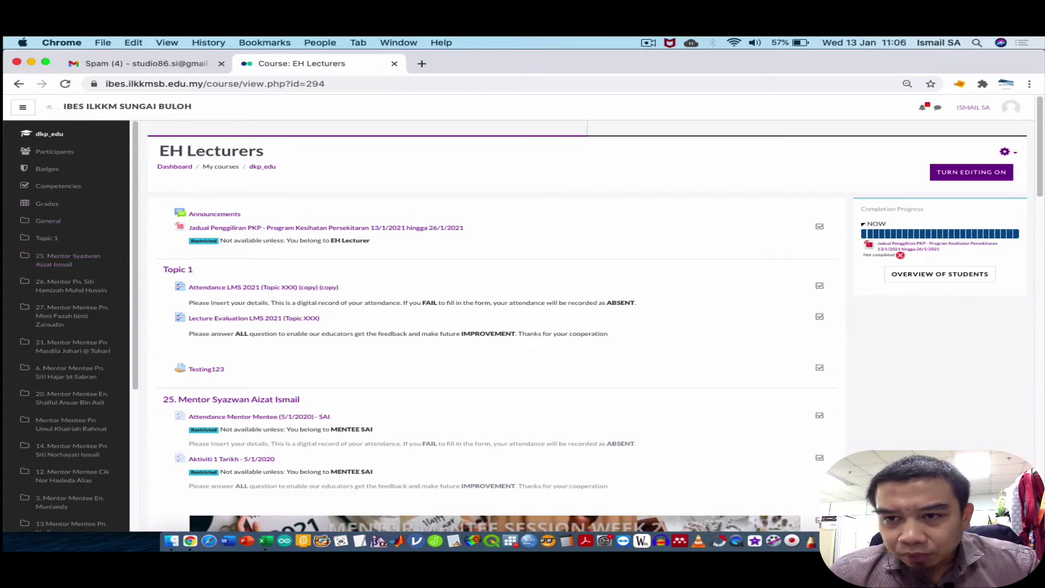
# Review the Completion Progress block of the EH Lecturers course and turn on course editing.
pyautogui.scroll(5, 910, 226)
pyautogui.hscroll(1, 910, 227)
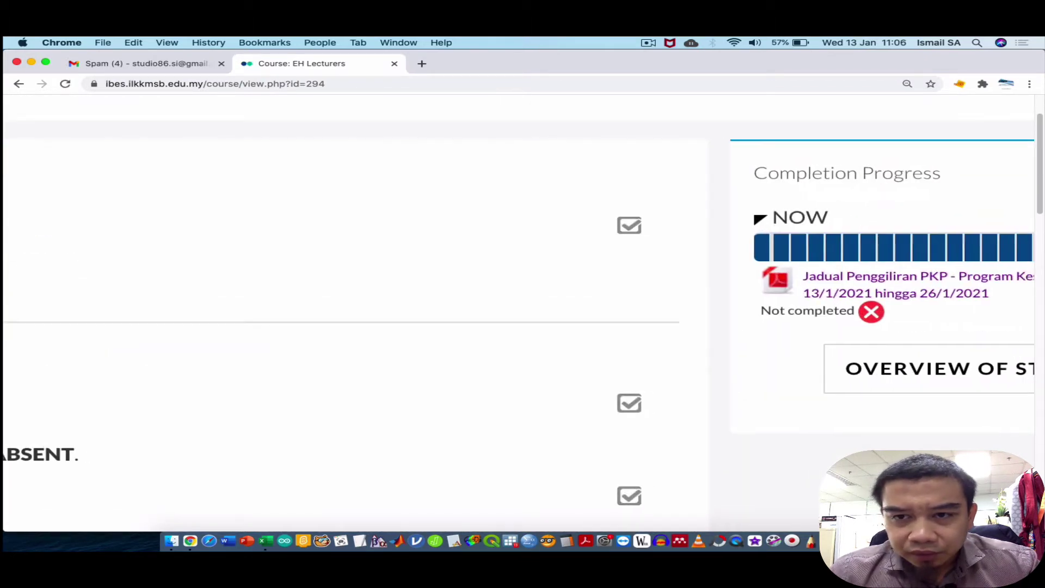
pyautogui.hscroll(3, 730, 272)
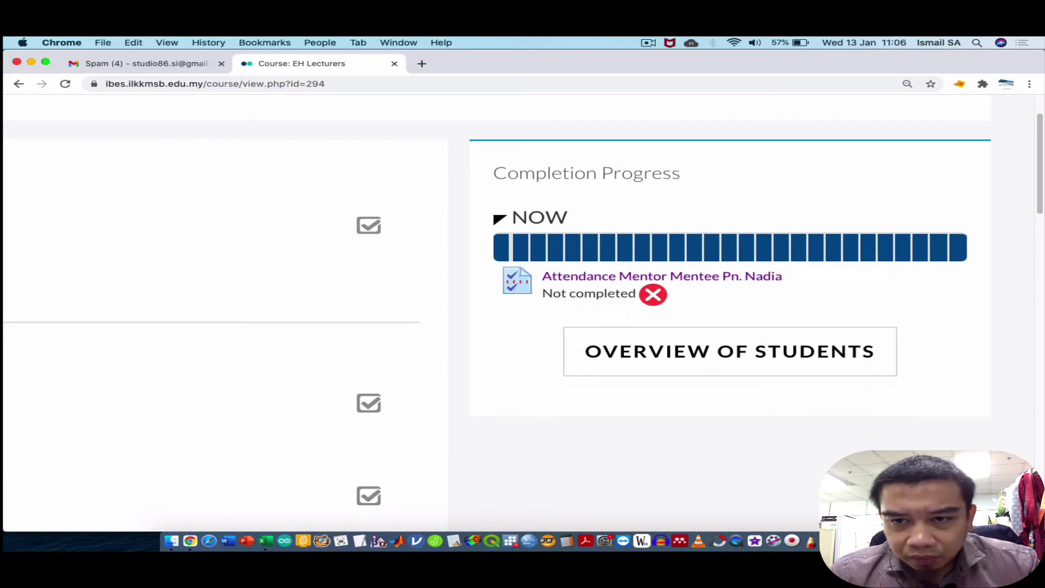
pyautogui.scroll(-5, 730, 272)
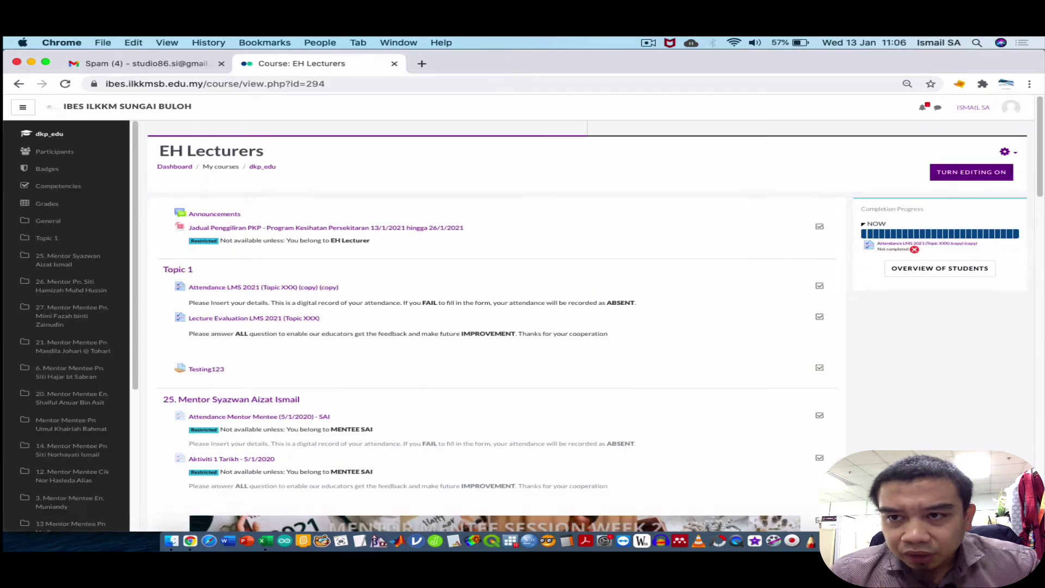
pyautogui.click(1005, 152)
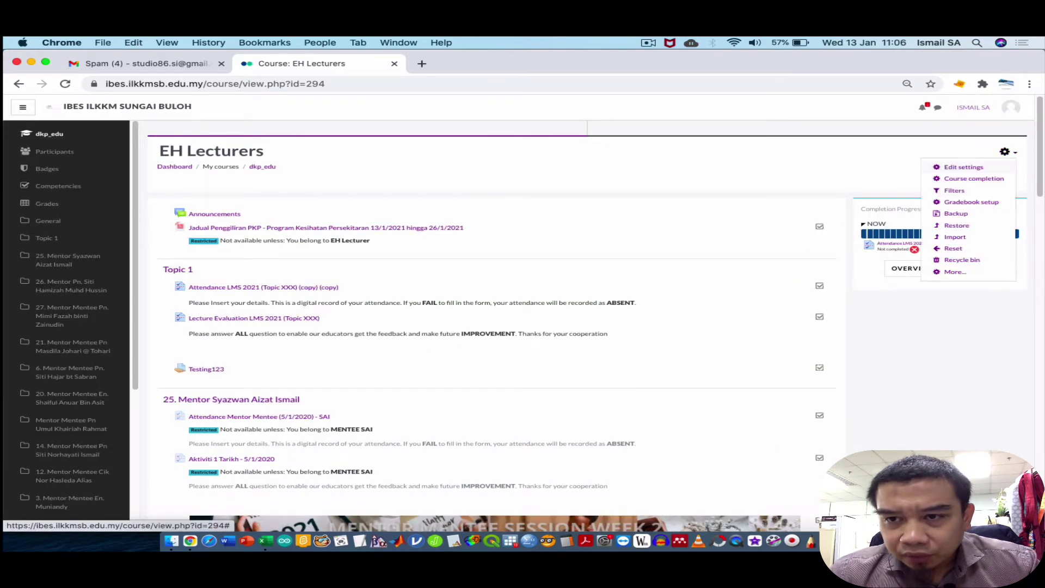
pyautogui.click(1005, 152)
pyautogui.click(972, 172)
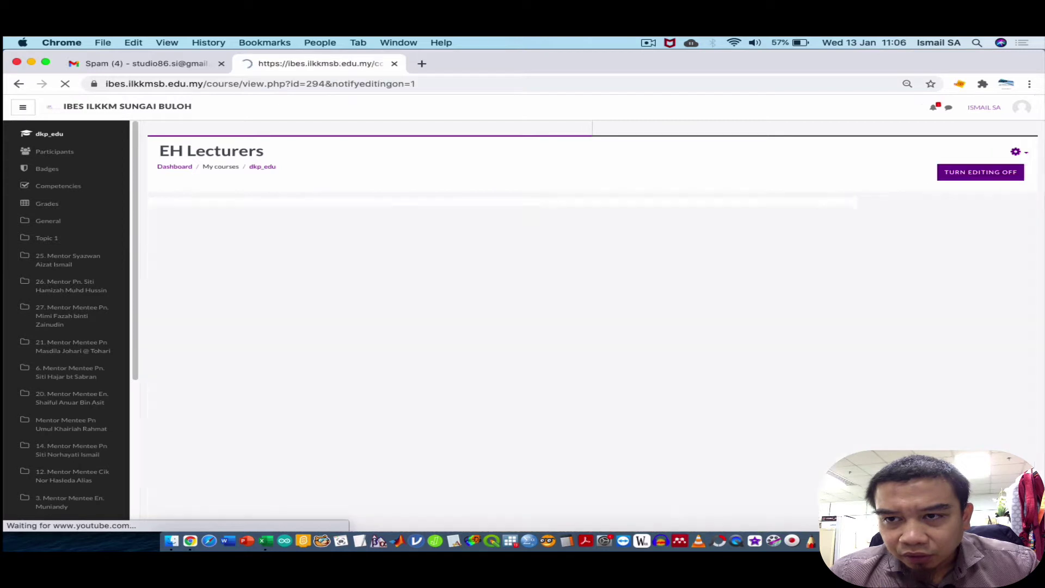
pyautogui.click(1005, 152)
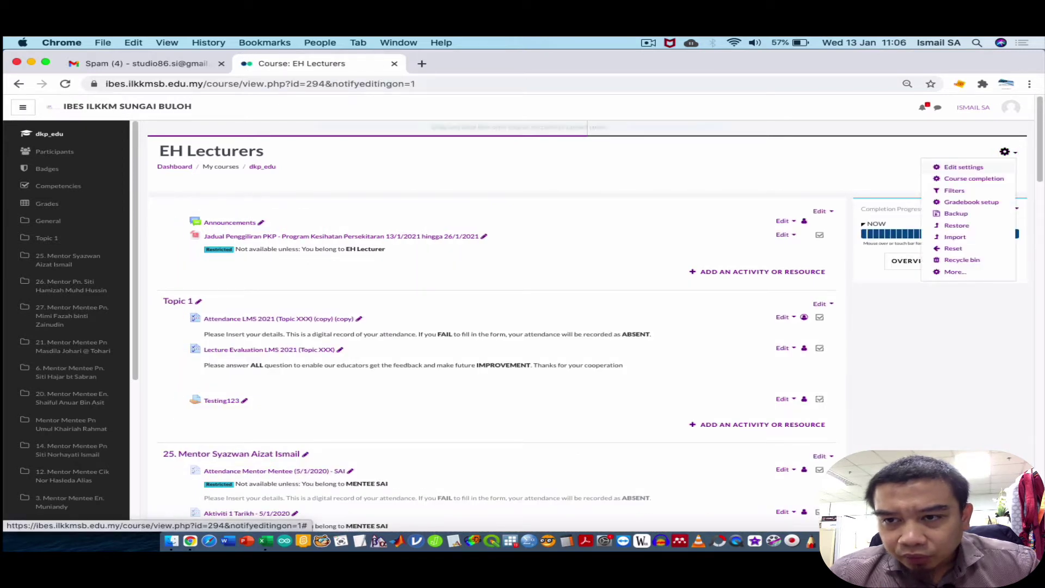
pyautogui.press('Escape')
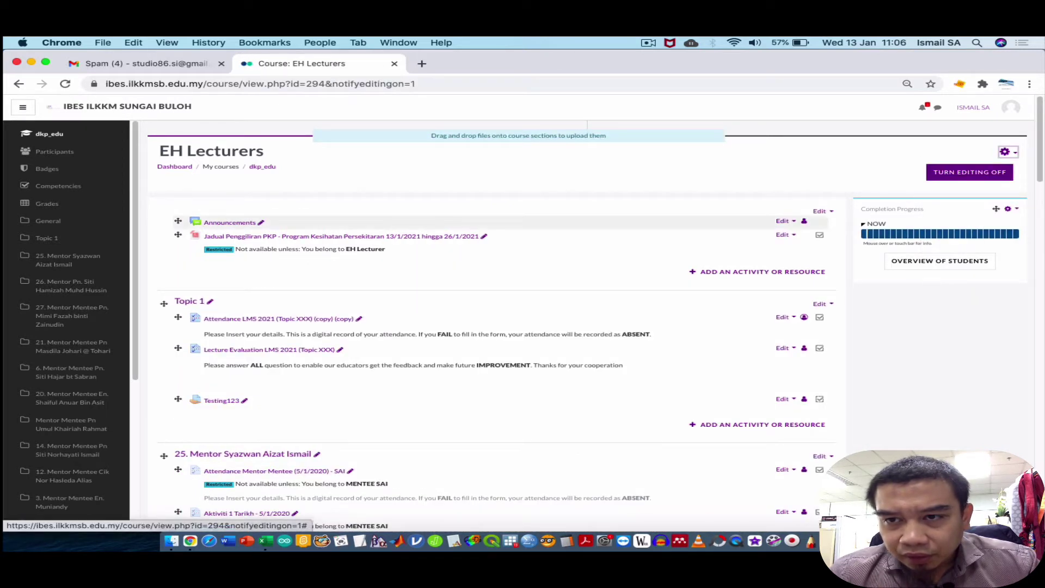
pyautogui.hscroll(-3, 514, 222)
pyautogui.scroll(-15, 491, 326)
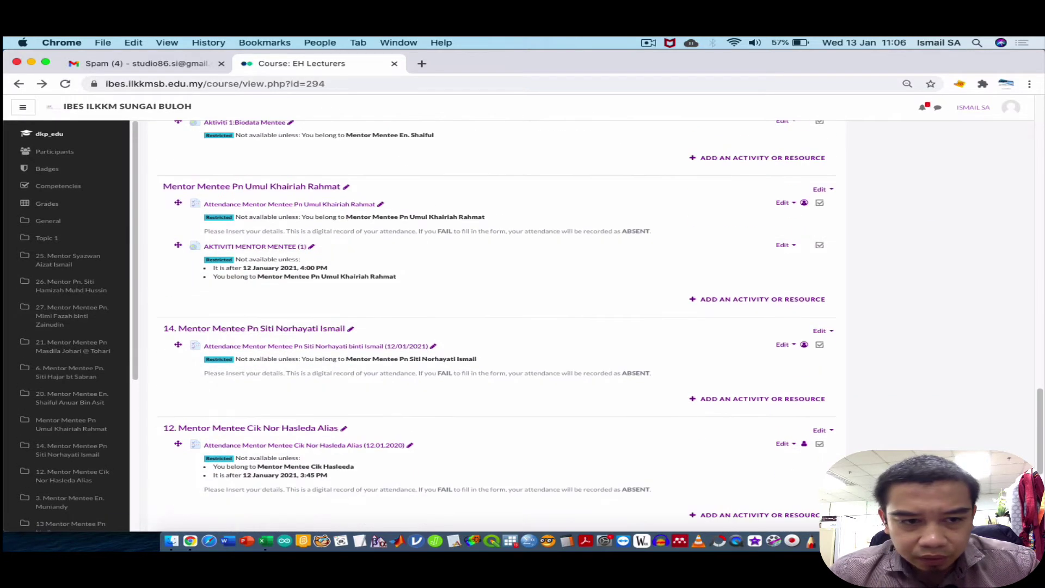
pyautogui.scroll(-5, 54, 372)
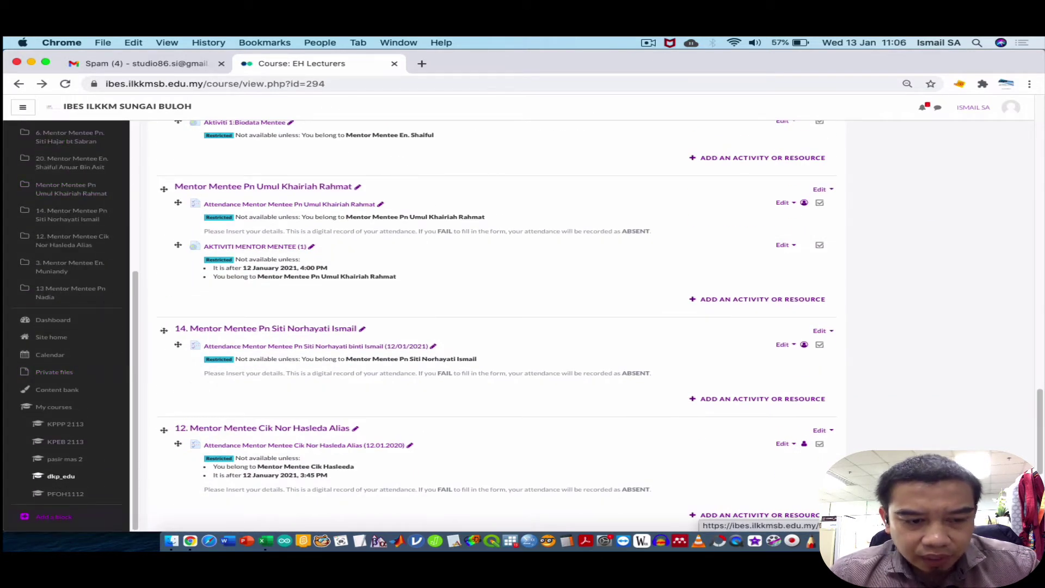
pyautogui.scroll(15, 490, 327)
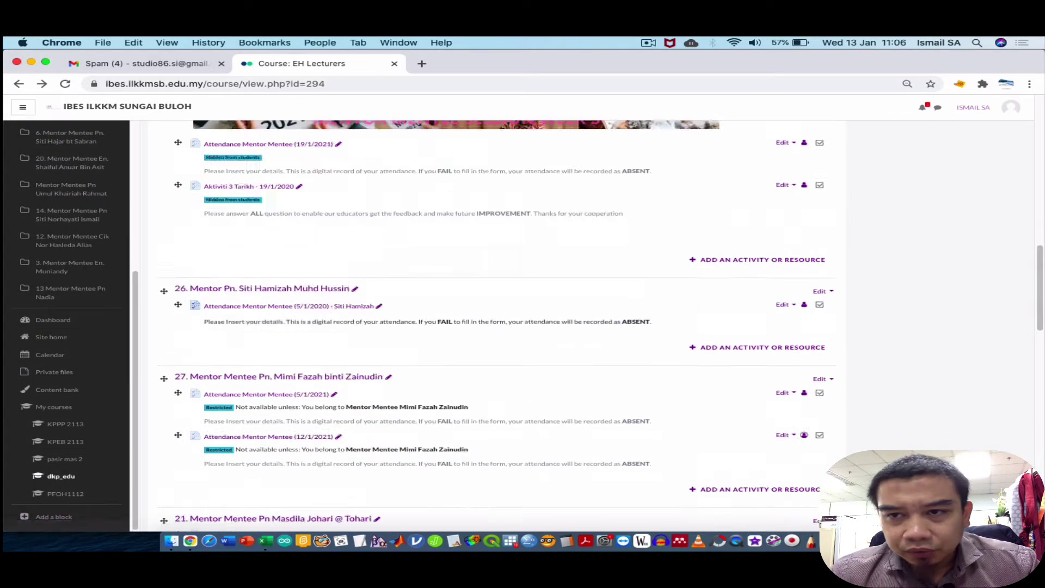
# Delete the Completion Progress block from the EH Lecturers course and turn editing off.
pyautogui.click(1010, 209)
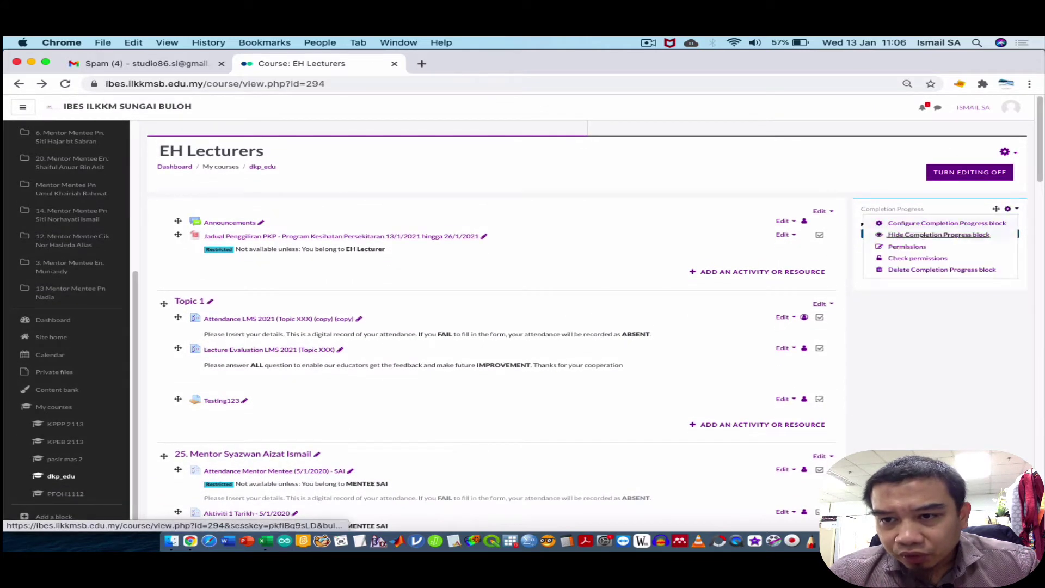
pyautogui.click(942, 269)
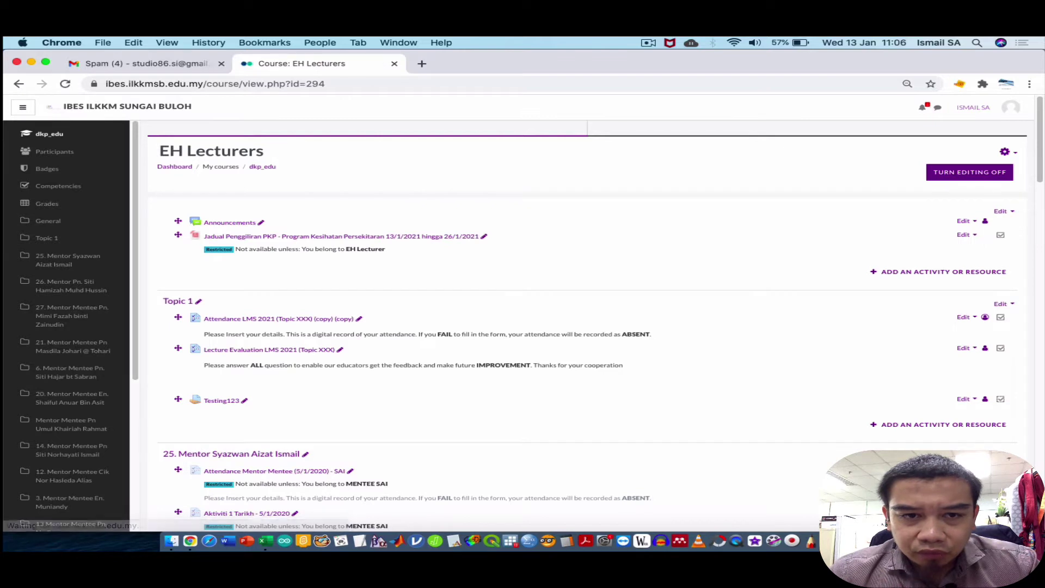
pyautogui.scroll(-1, 587, 326)
pyautogui.scroll(2, 587, 326)
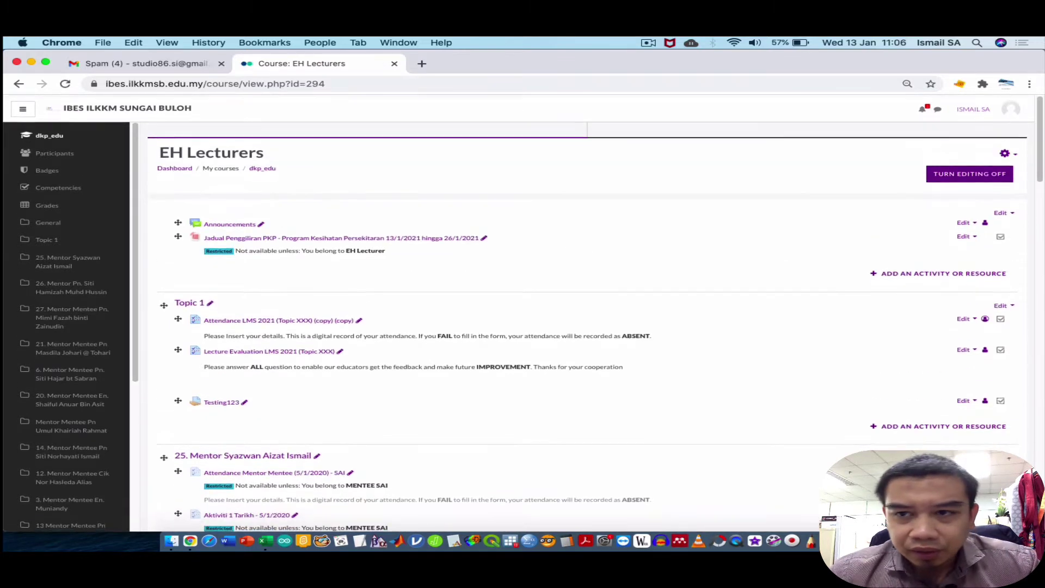
pyautogui.click(970, 172)
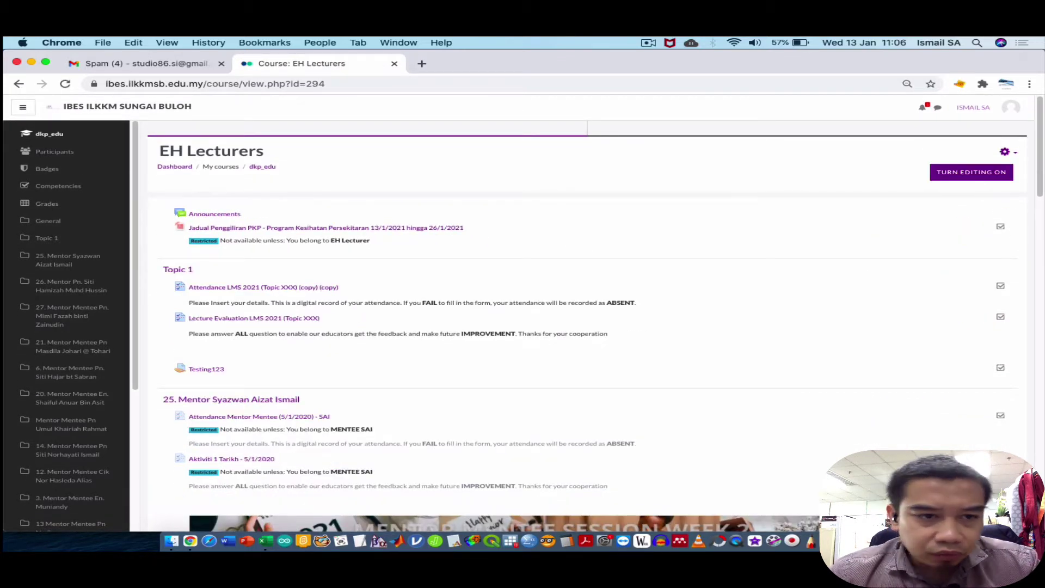
# Add a Completion Progress block to the EH Lecturers course in editing mode, leaving editing mode once it is placed.
pyautogui.scroll(-5, 65, 327)
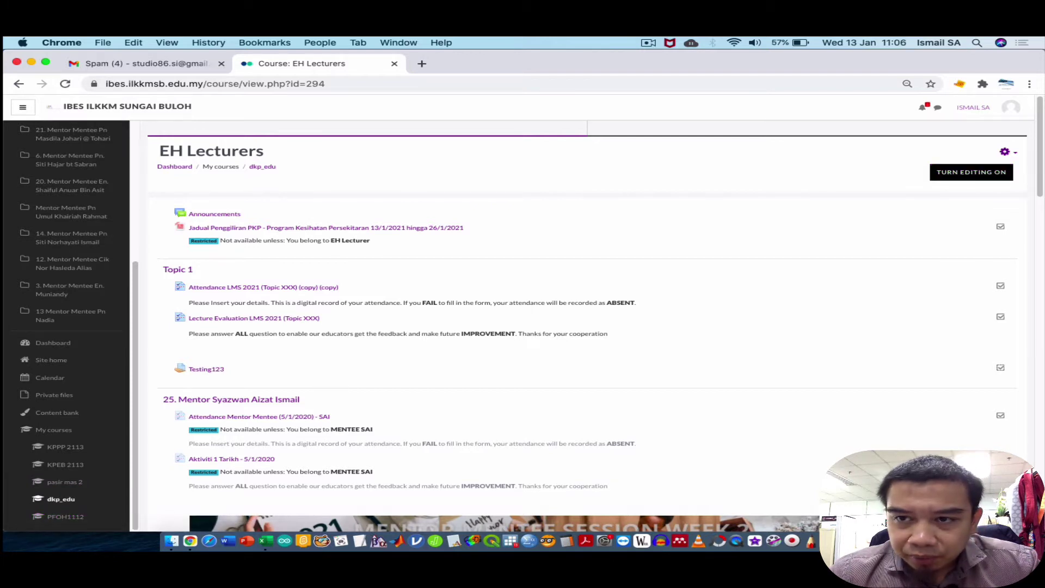
pyautogui.scroll(3, 966, 173)
pyautogui.hscroll(2, 965, 174)
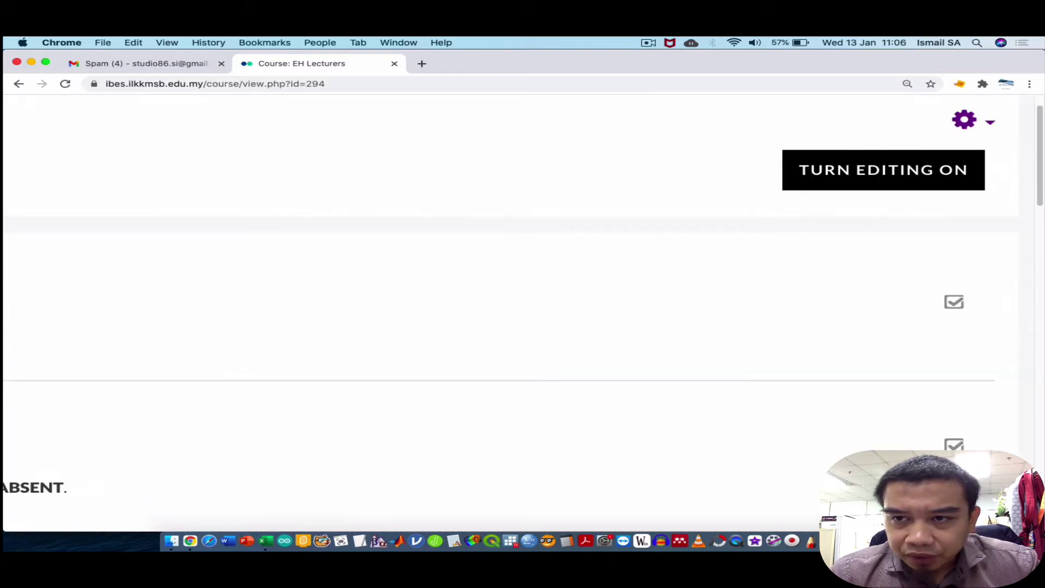
pyautogui.click(867, 170)
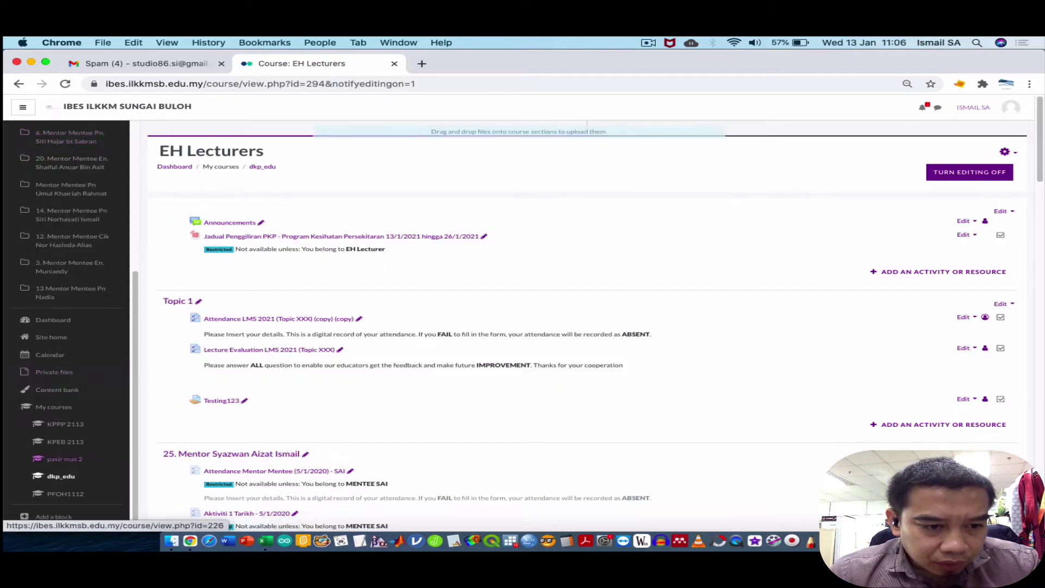
pyautogui.click(53, 516)
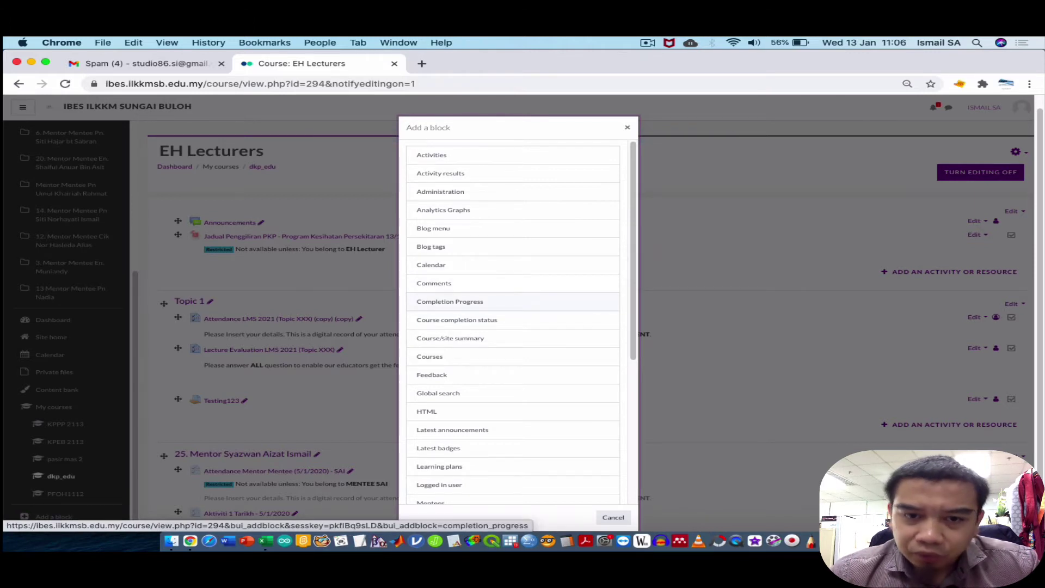
pyautogui.click(450, 301)
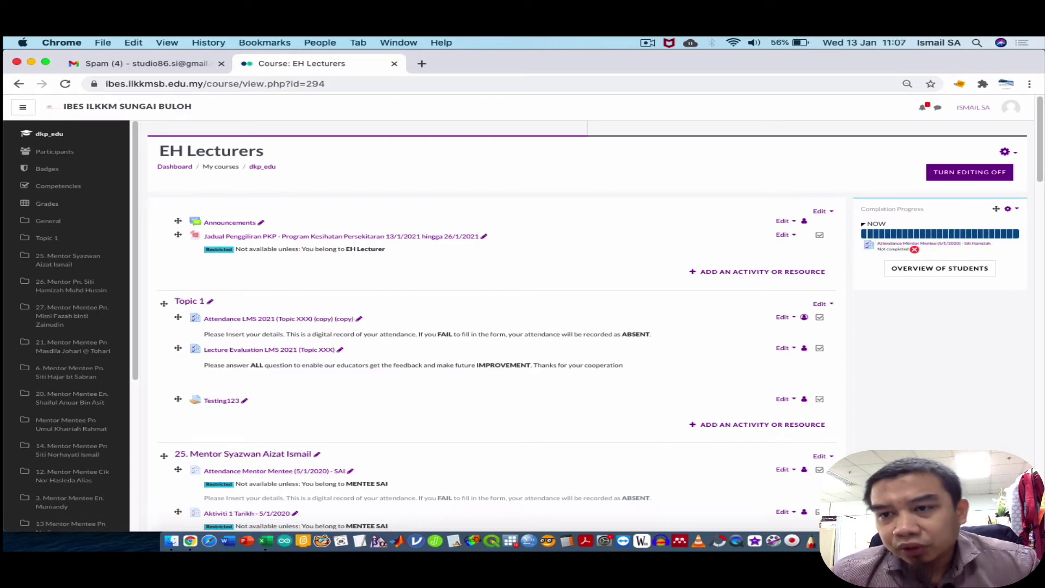
pyautogui.click(970, 172)
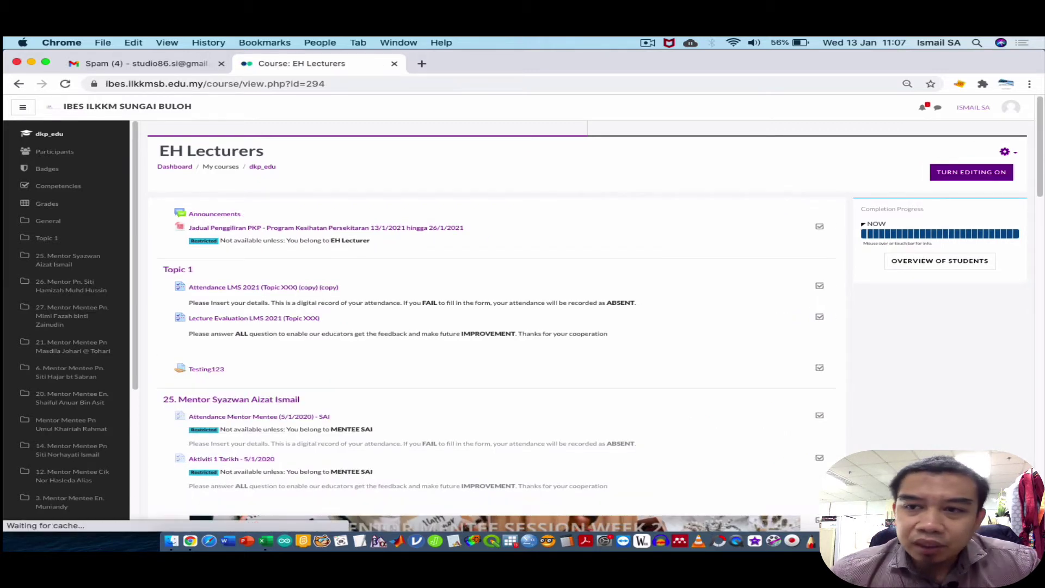
# Turn course editing on and delete the Testing123 assignment from Topic 1.
pyautogui.click(971, 172)
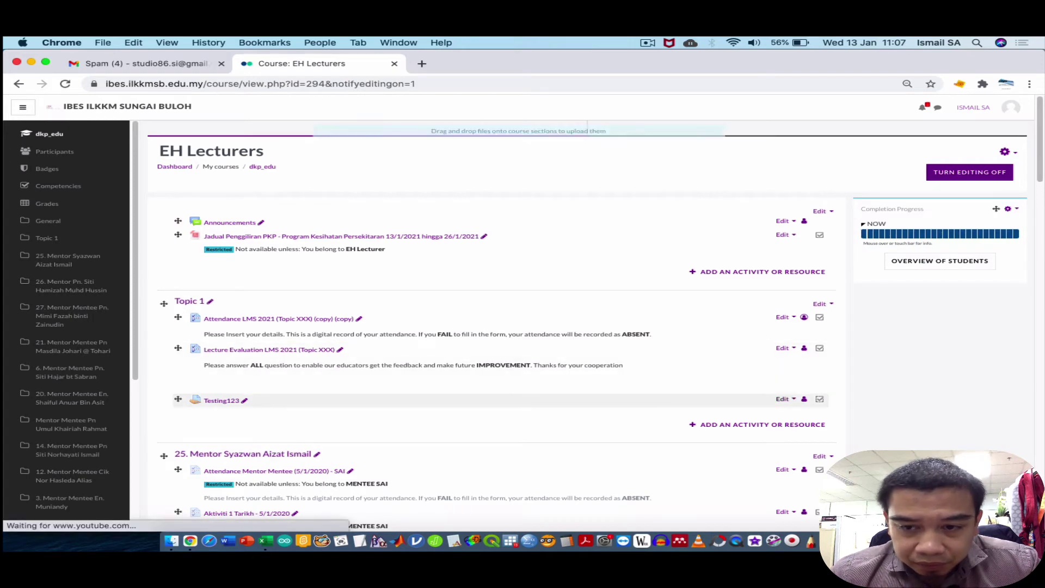
pyautogui.click(785, 399)
pyautogui.click(754, 471)
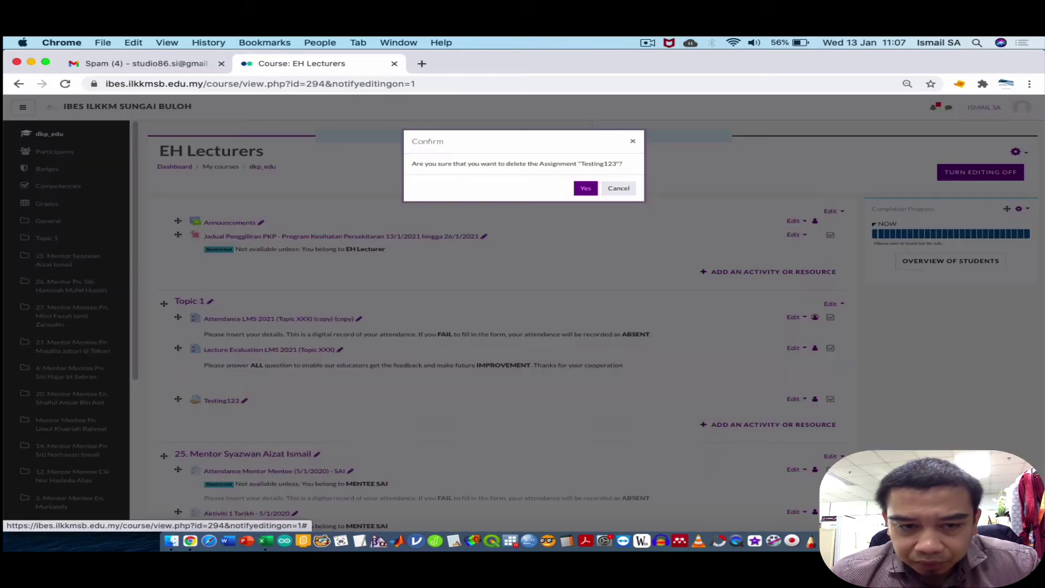
pyautogui.press('Return')
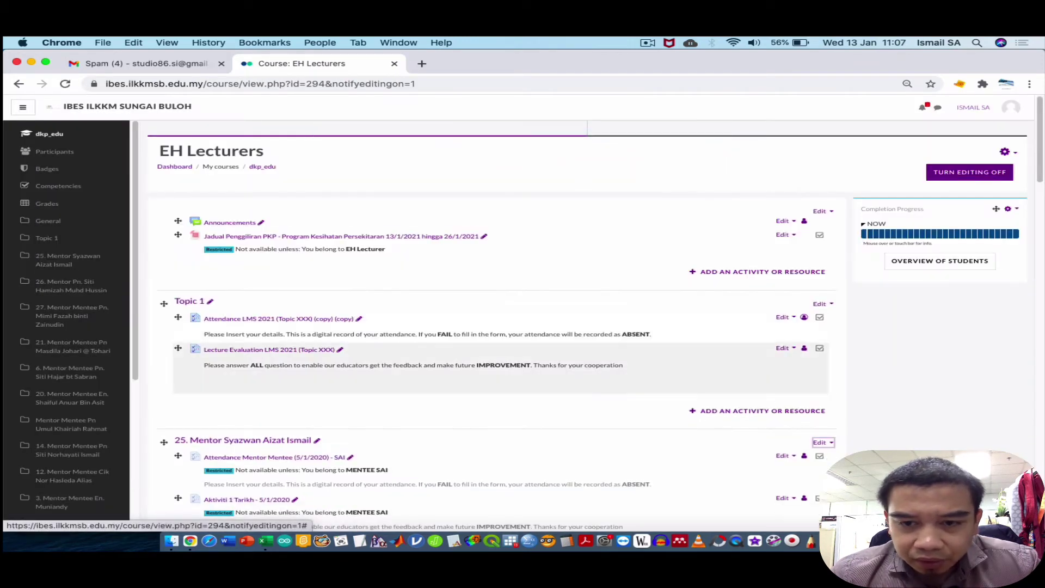
# Start a new Assignment activity in Topic 1 and name it "Testing".
pyautogui.click(763, 410)
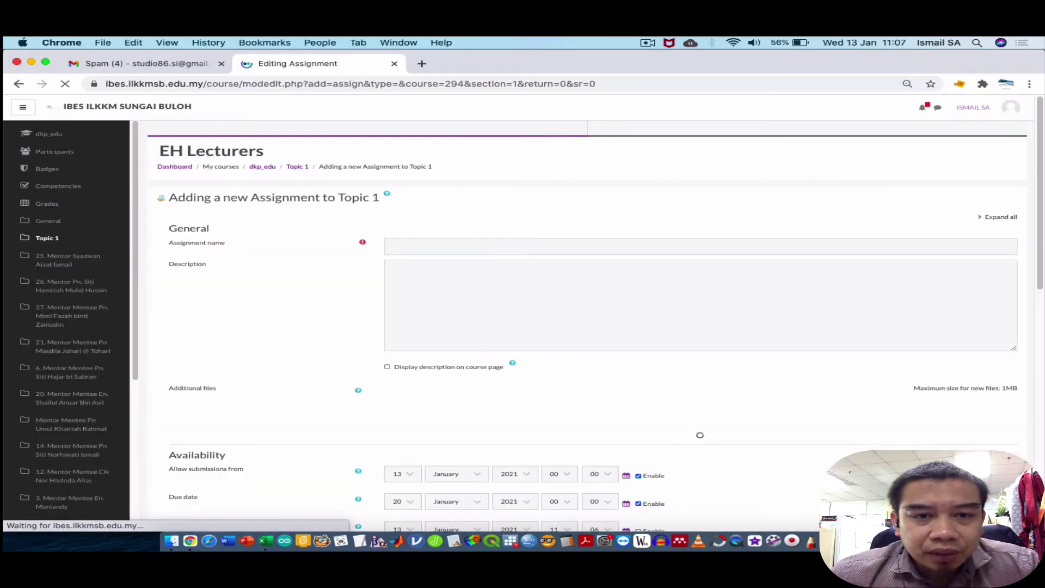
pyautogui.write('Te')
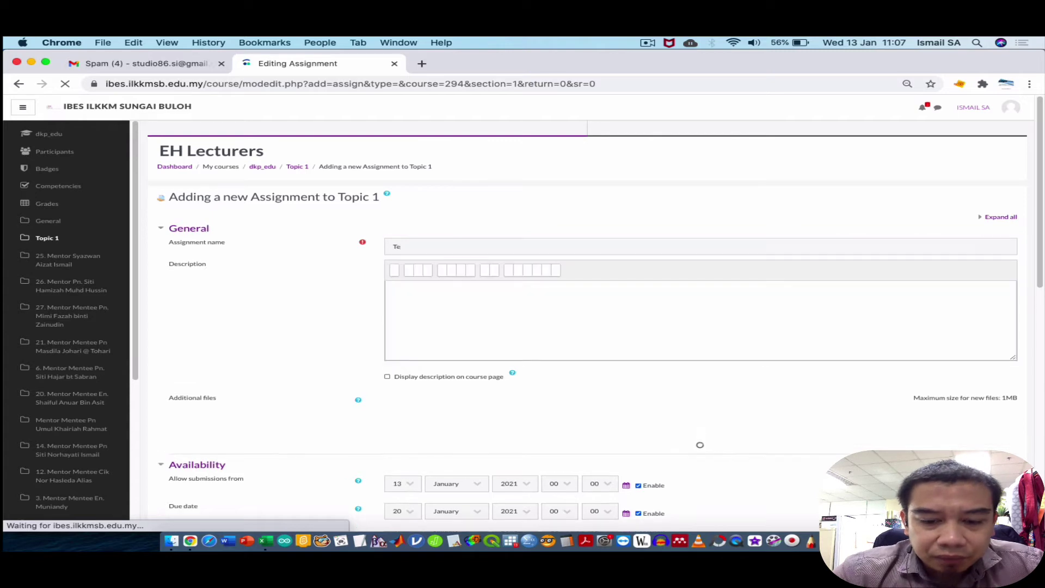
pyautogui.write('sting')
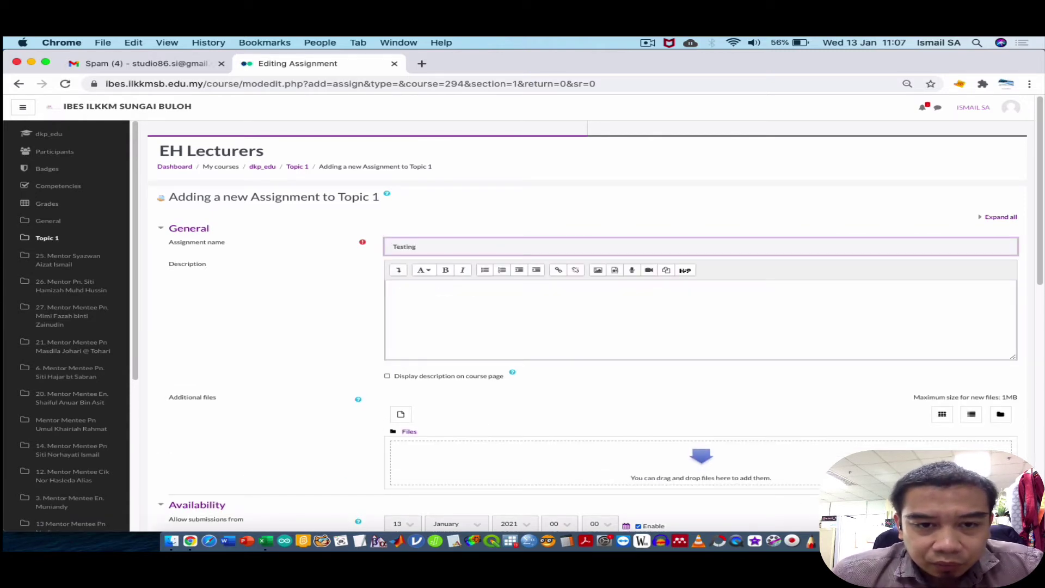
# Set the assignment's completion tracking to "Show activity as complete when conditions are met" and review its completion conditions.
pyautogui.scroll(-15, 593, 326)
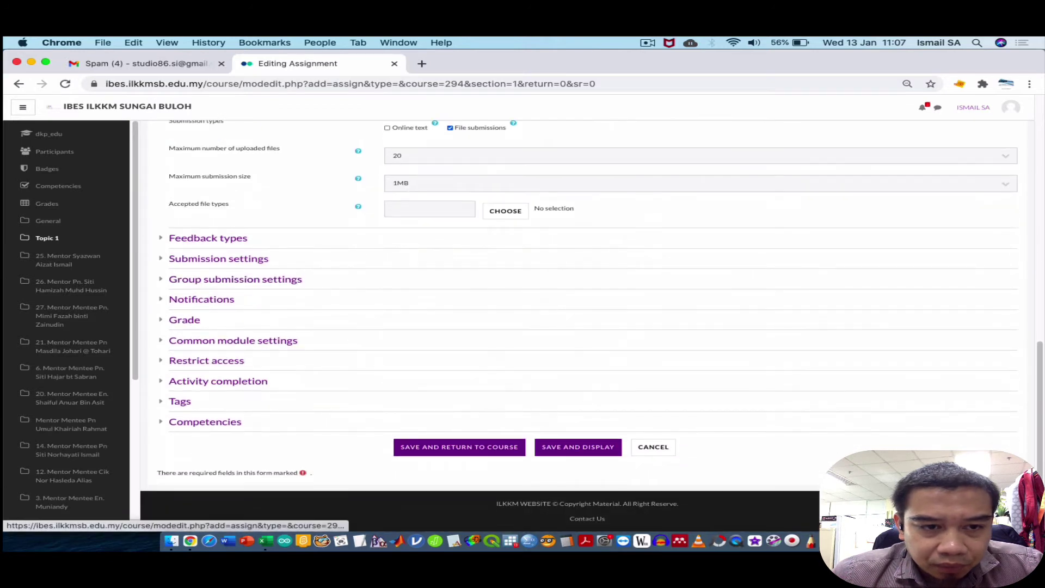
pyautogui.click(234, 279)
pyautogui.click(235, 279)
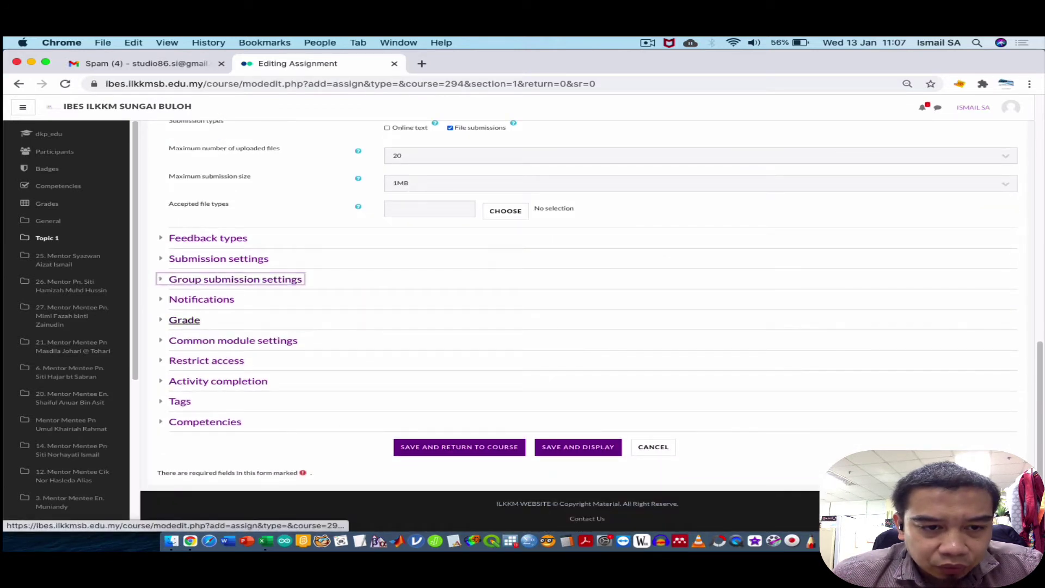
pyautogui.click(218, 381)
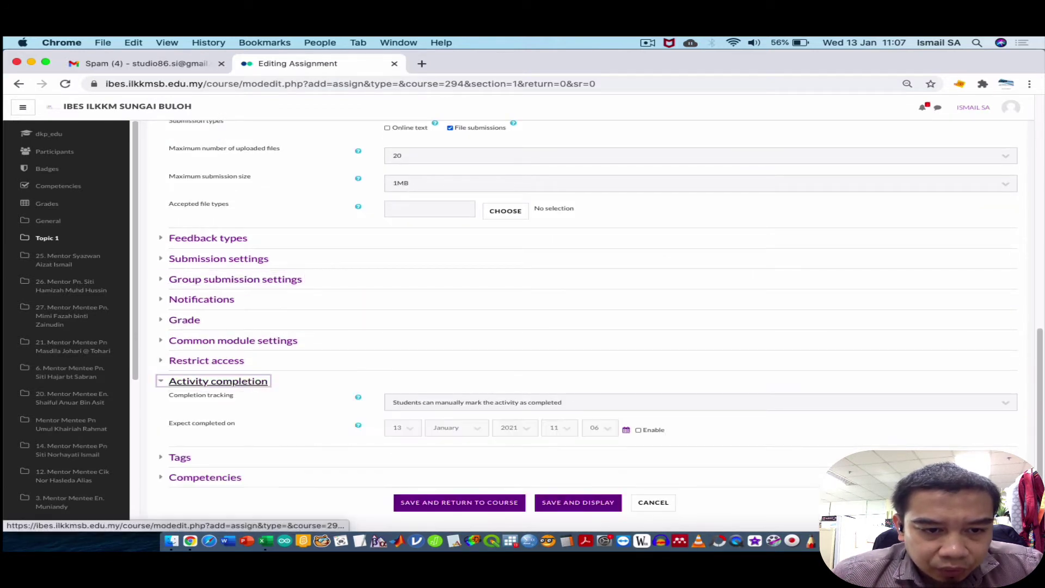
pyautogui.click(544, 404)
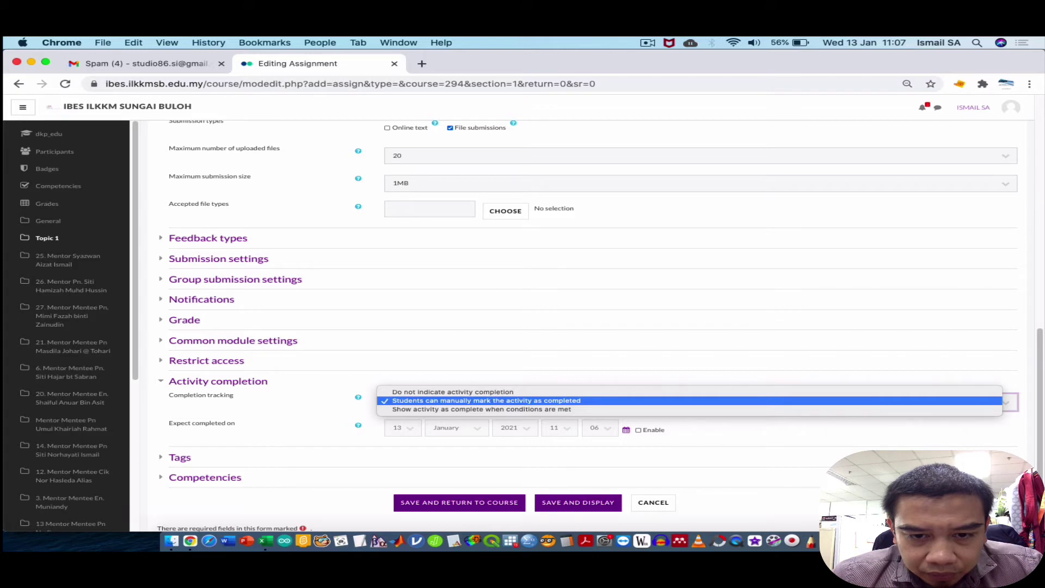
pyautogui.press('Return')
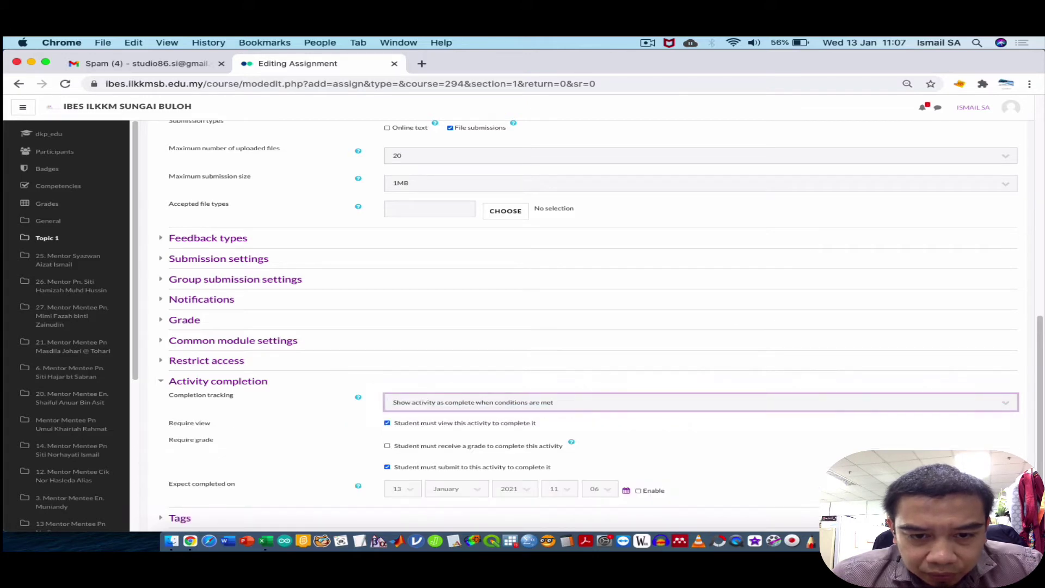
pyautogui.scroll(5, 433, 411)
pyautogui.scroll(-3, 434, 411)
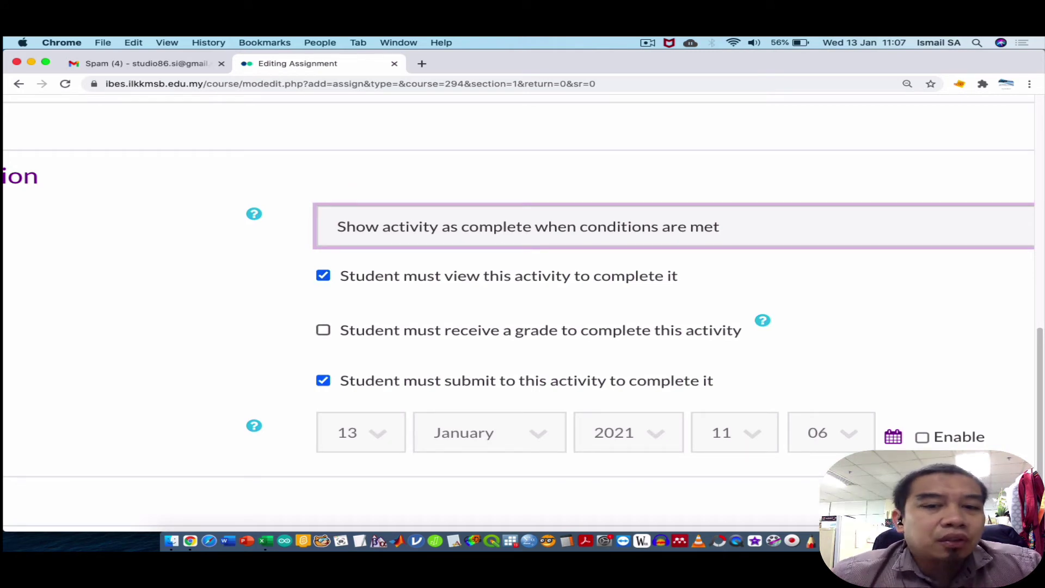
# Switch the assignment's submission type from file submissions to online text with a 2000-word limit, and save and display it.
pyautogui.scroll(3, 517, 313)
pyautogui.scroll(-5, 518, 313)
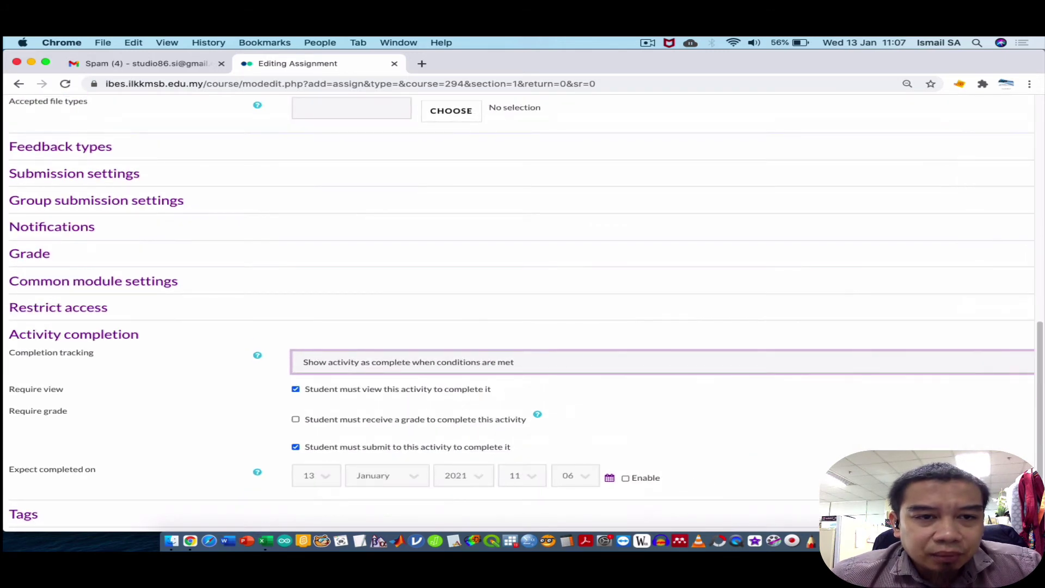
pyautogui.scroll(2, 518, 314)
pyautogui.scroll(1, 592, 327)
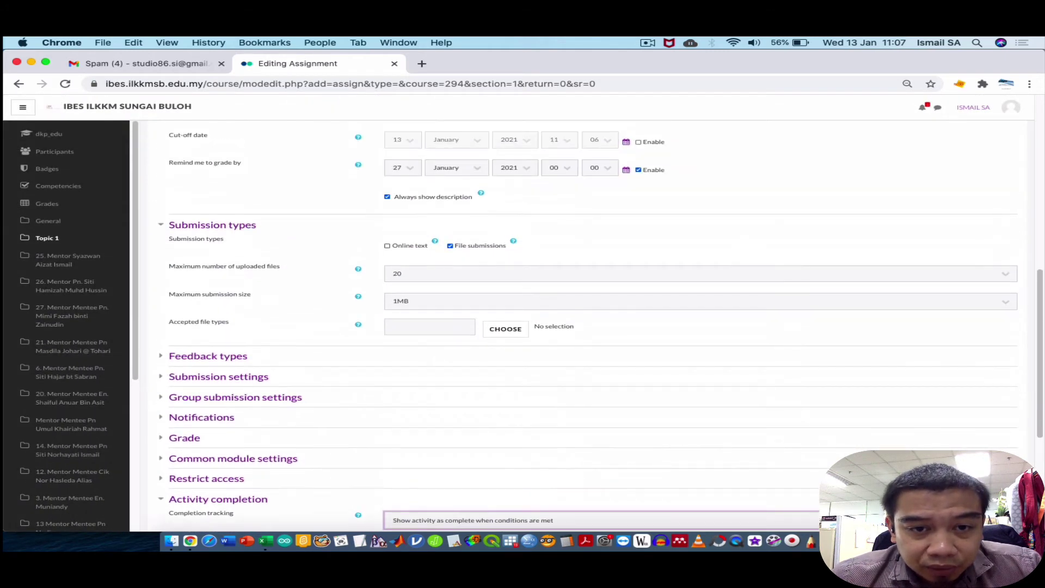
pyautogui.click(387, 245)
pyautogui.click(450, 246)
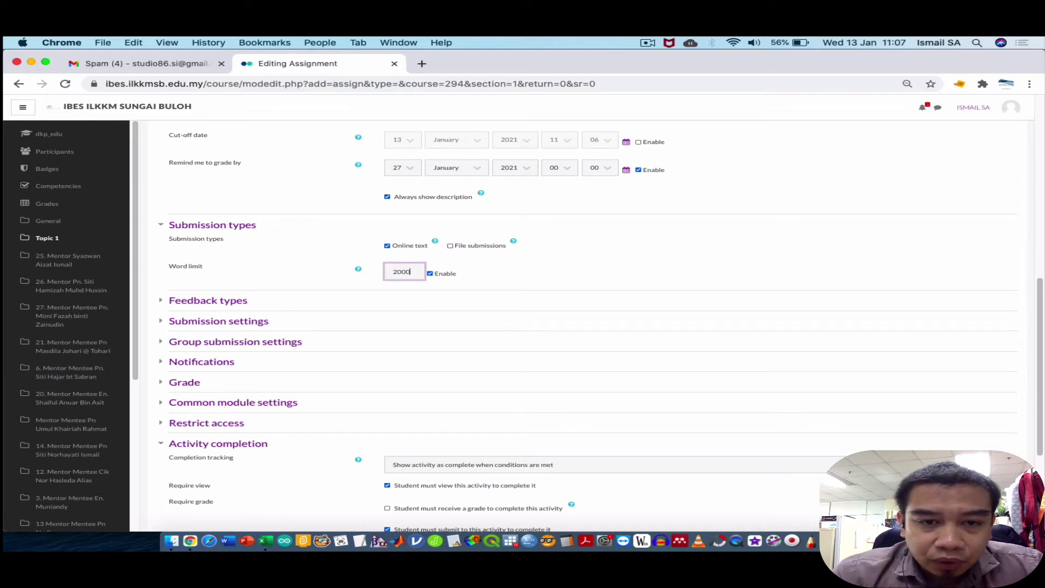
pyautogui.scroll(-3, 586, 326)
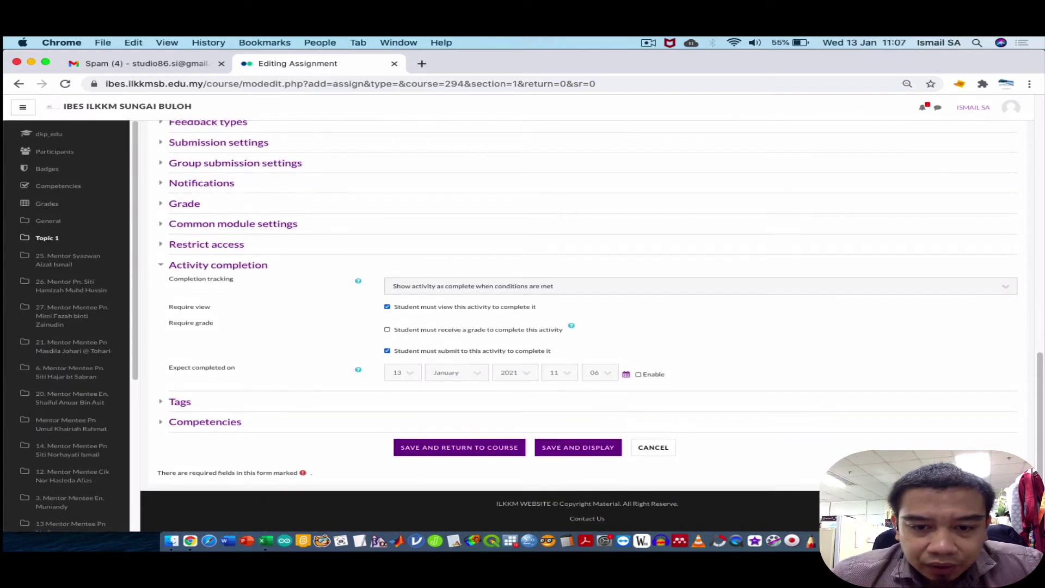
pyautogui.click(577, 447)
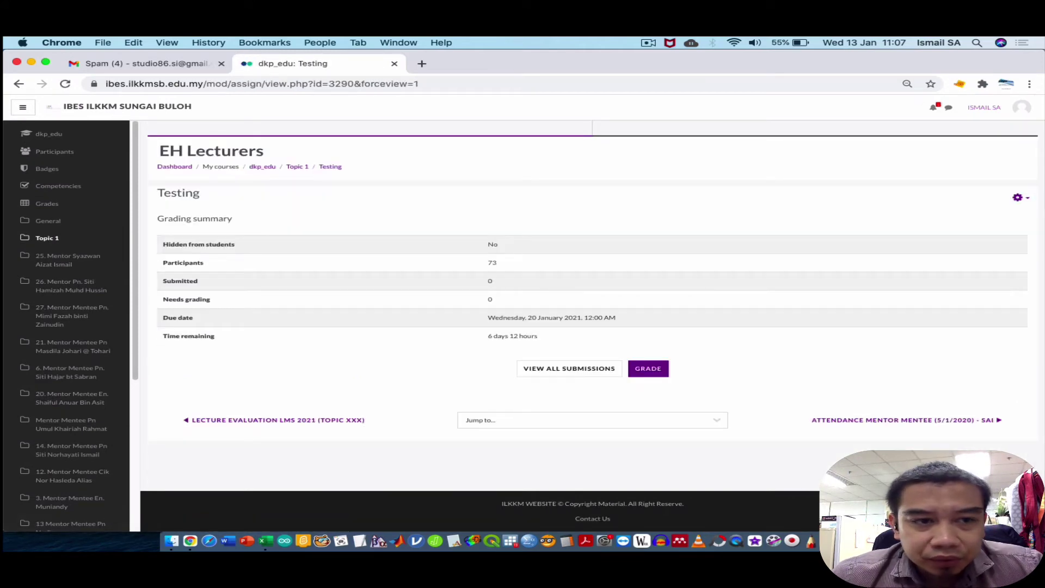
# Return to the EH Lecturers course, switch to the Student role and check Topic 1 and the Completion Progress block.
pyautogui.click(47, 238)
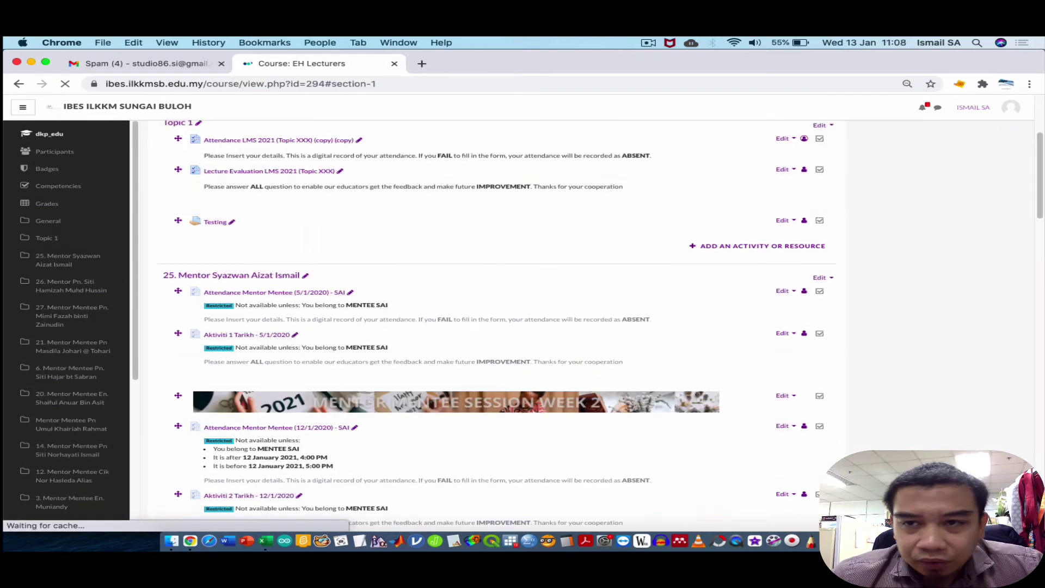
pyautogui.click(974, 107)
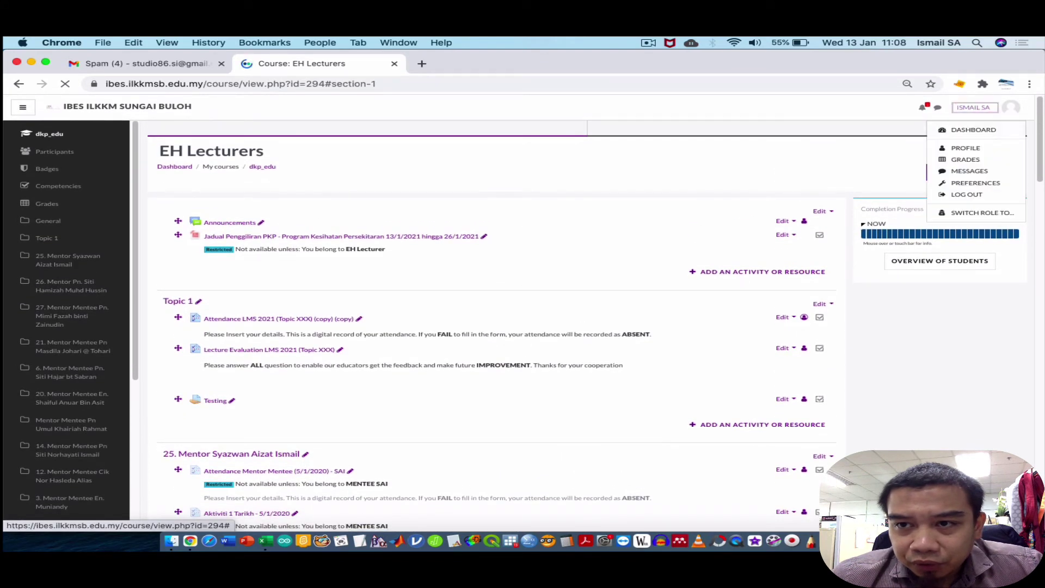
pyautogui.click(982, 213)
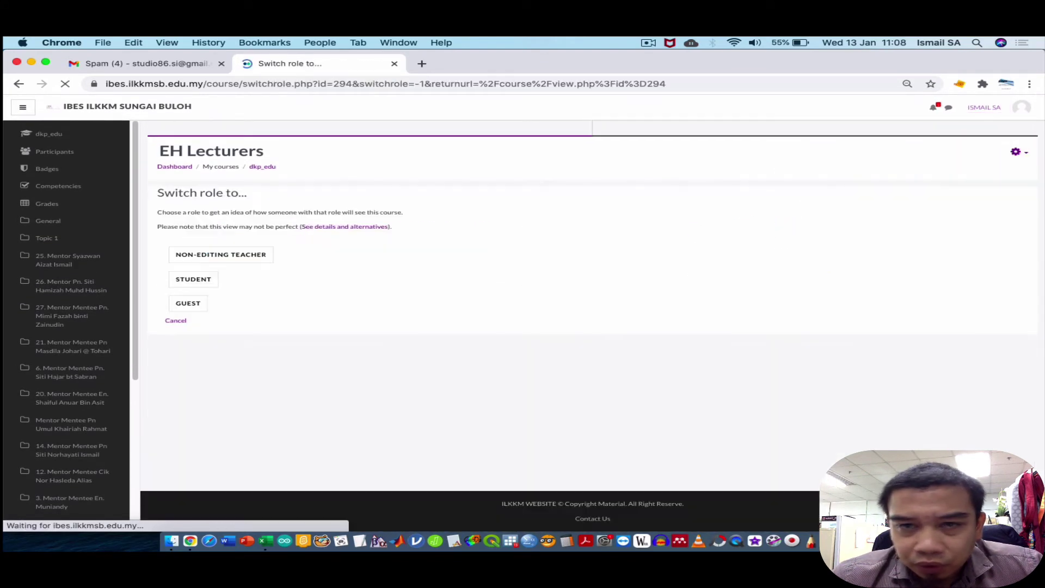
pyautogui.click(193, 278)
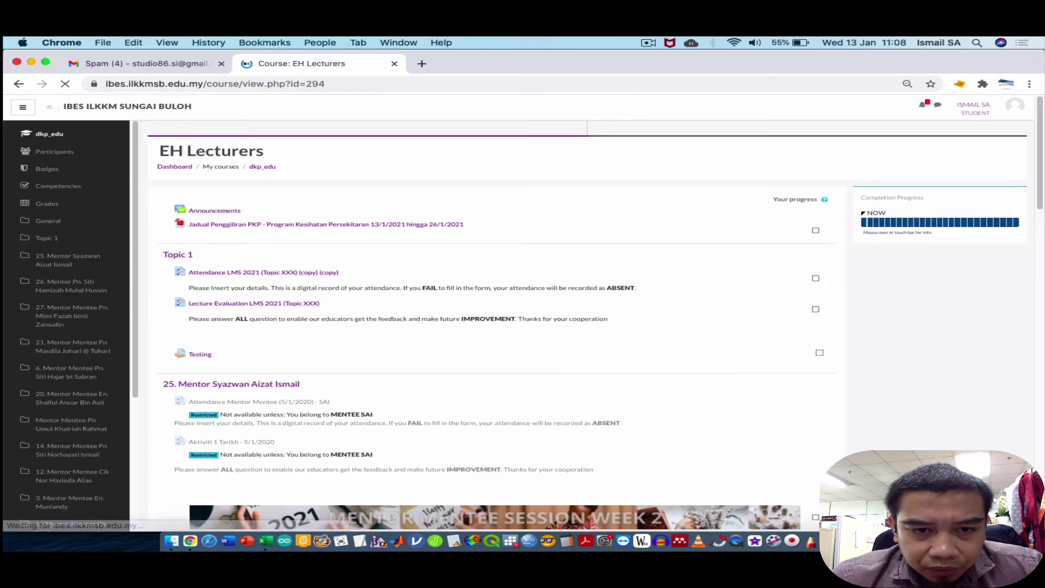
pyautogui.scroll(3, 297, 323)
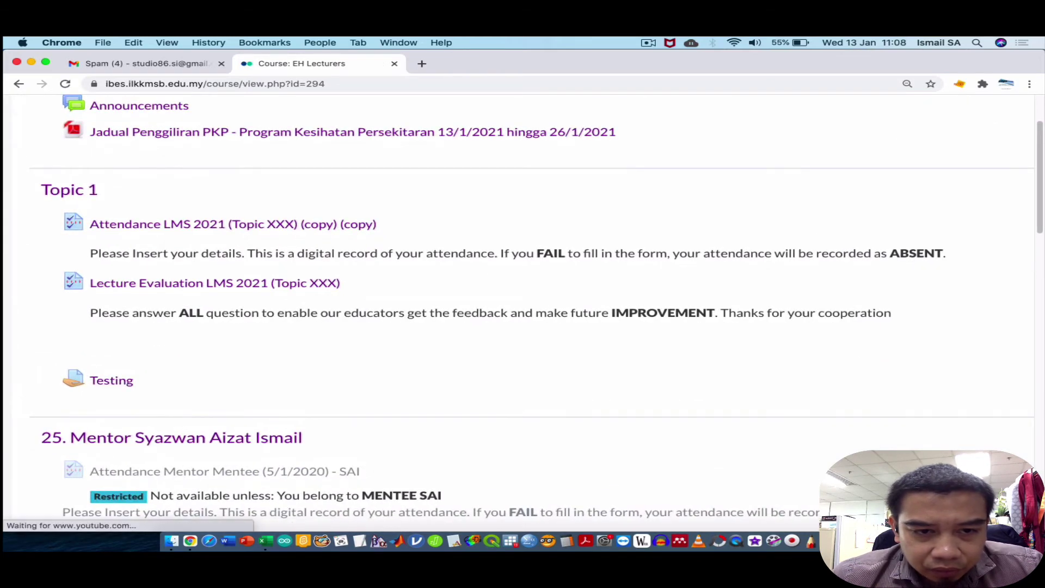
pyautogui.scroll(-2, 297, 323)
pyautogui.scroll(-5, 515, 314)
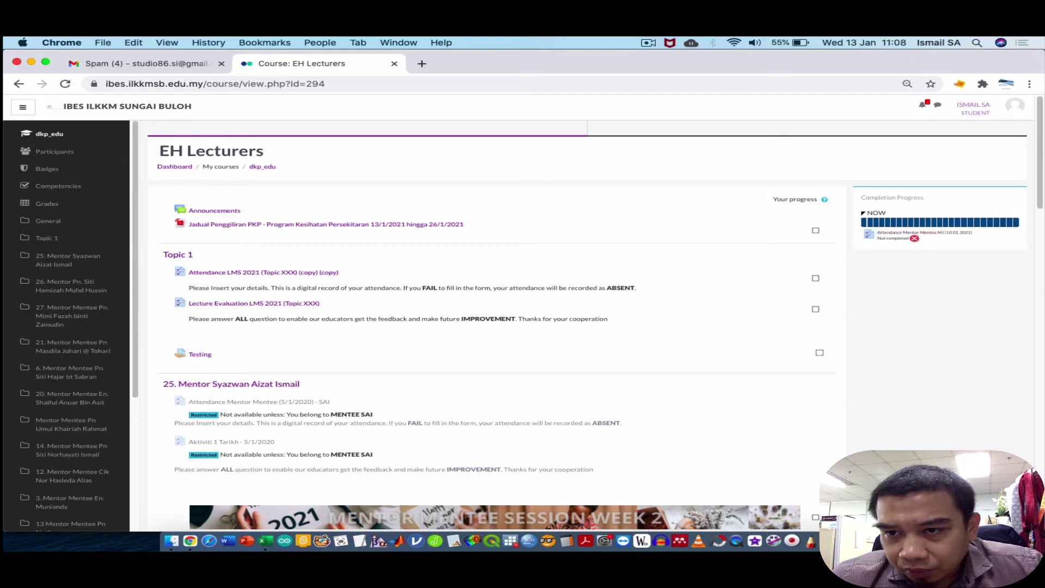
# Log out of the lecturer account.
pyautogui.click(973, 107)
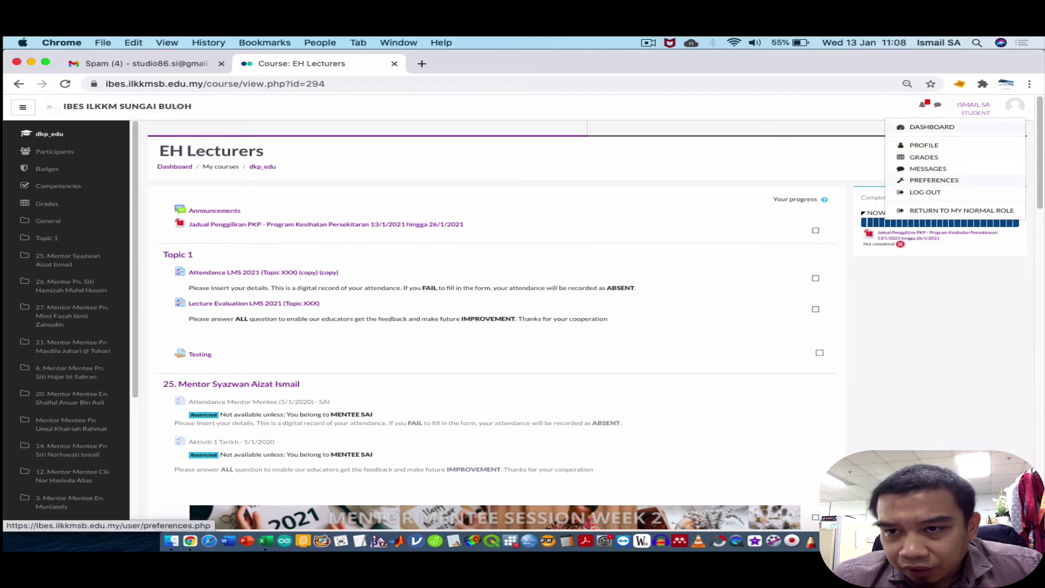
pyautogui.click(926, 179)
pyautogui.click(985, 107)
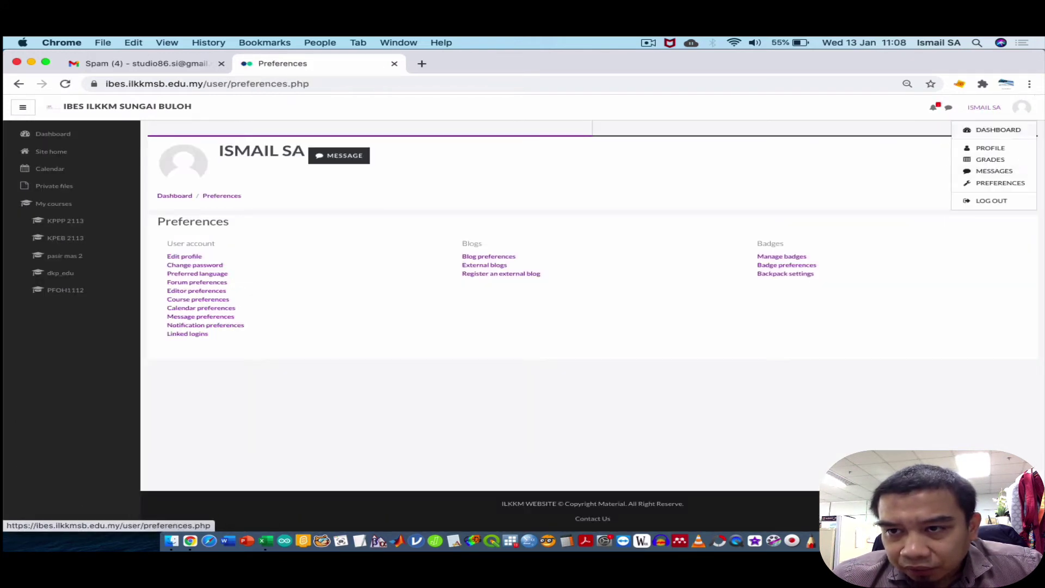
pyautogui.click(992, 201)
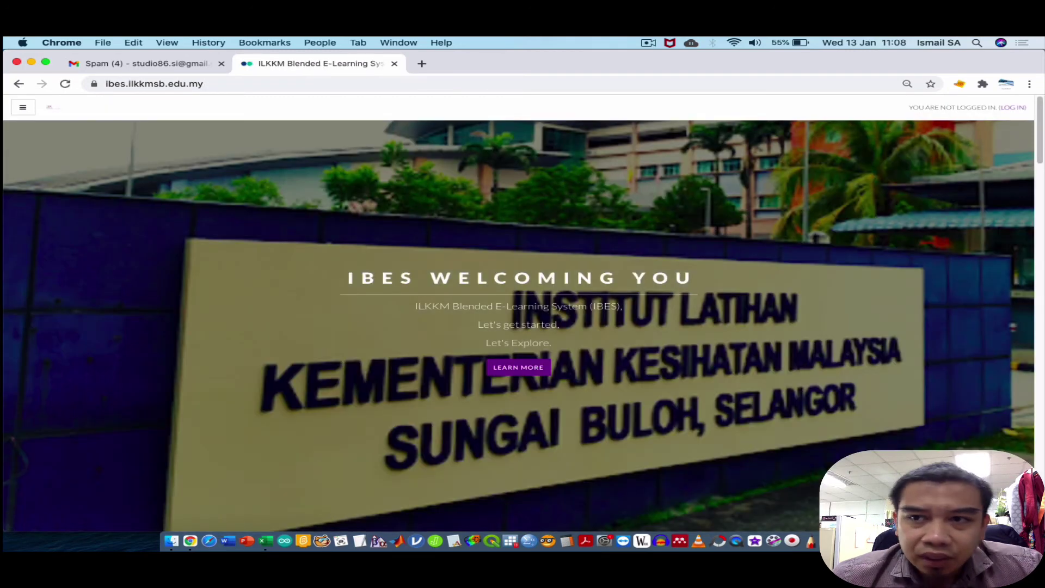
# Log in through Google with the student test account and open the dkp_edu course.
pyautogui.click(1012, 108)
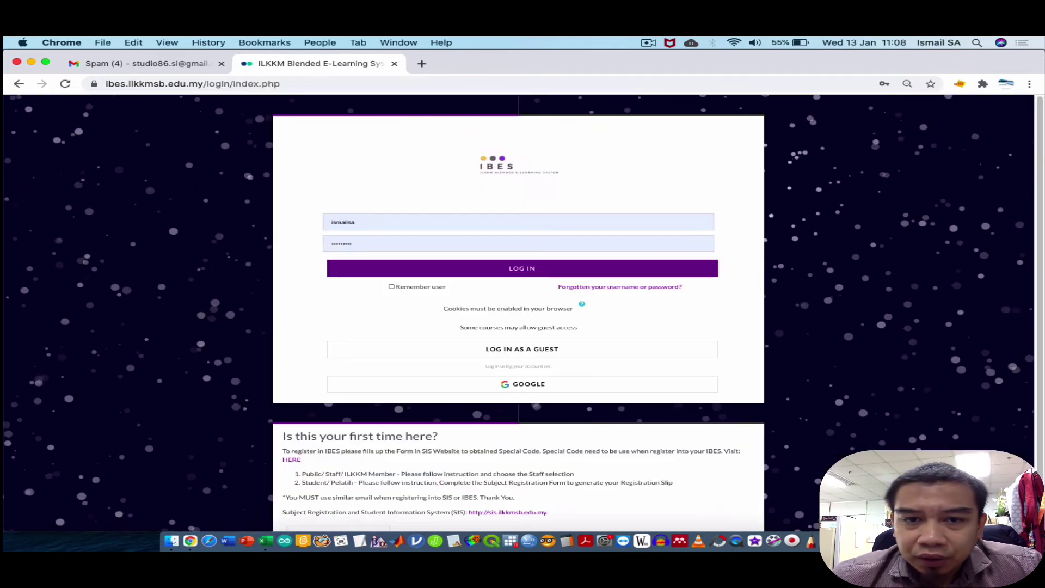
pyautogui.click(524, 384)
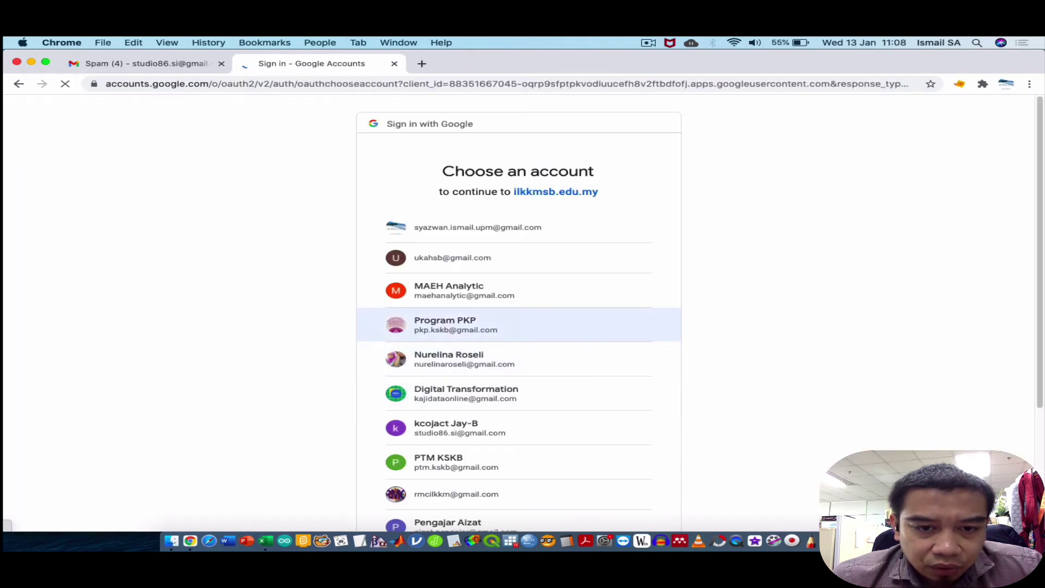
pyautogui.click(460, 428)
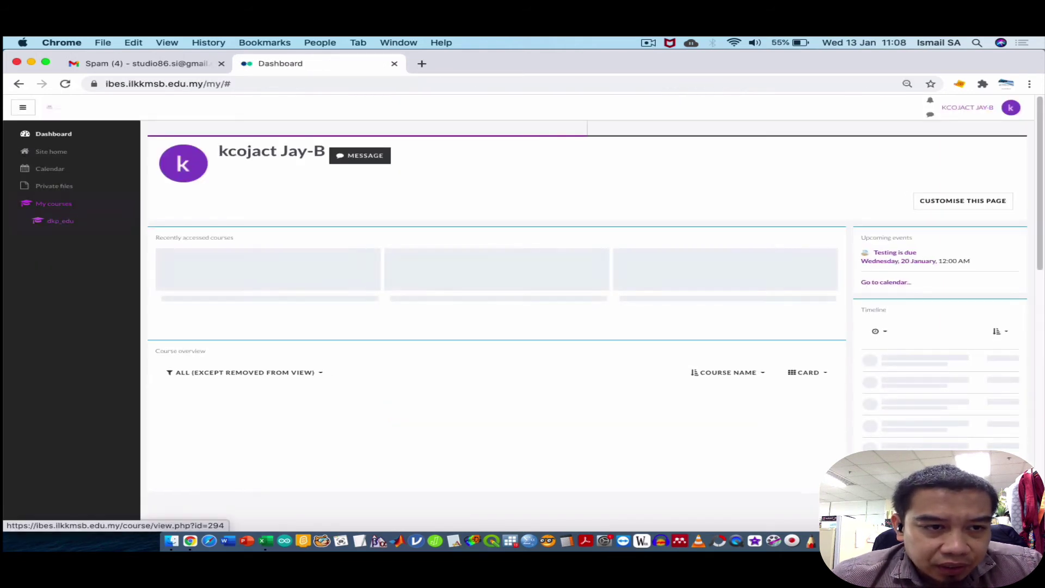
pyautogui.click(57, 221)
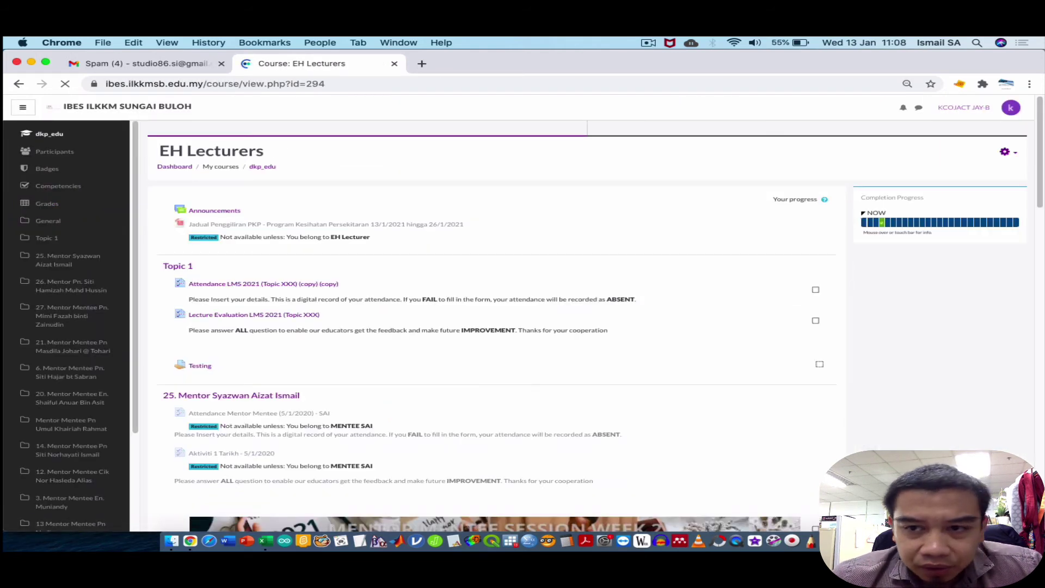
# Inspect the Testing123 and Testing entries in the Completion Progress bar and open the Testing assignment from it.
pyautogui.scroll(5, 894, 233)
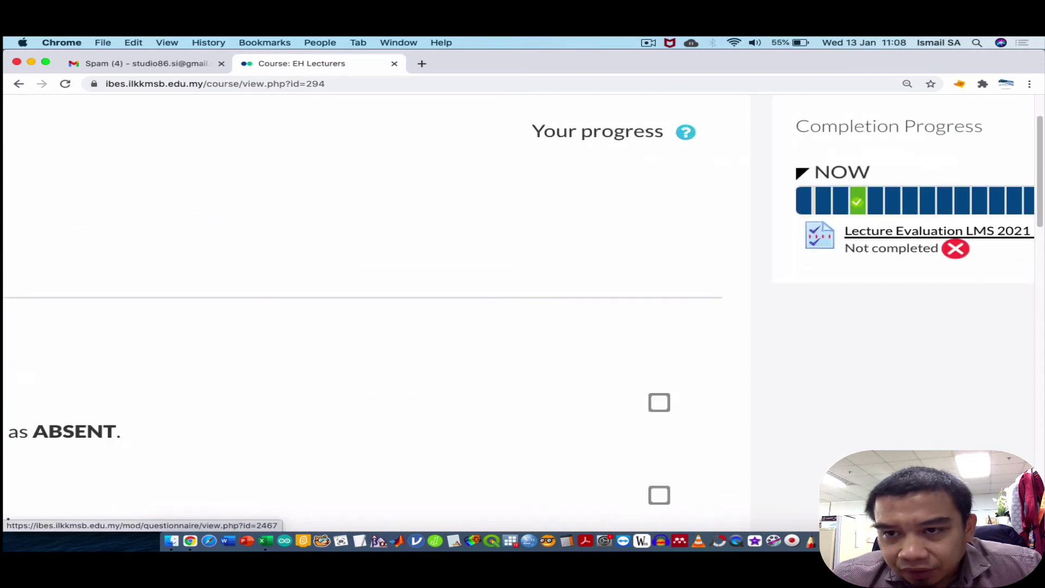
pyautogui.moveTo(859, 201)
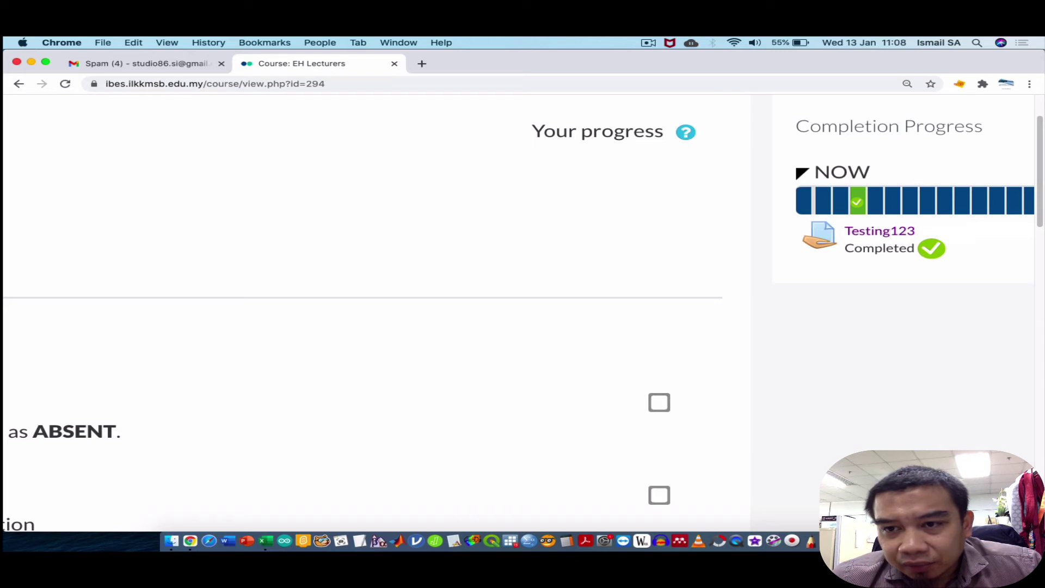
pyautogui.scroll(-5, 858, 201)
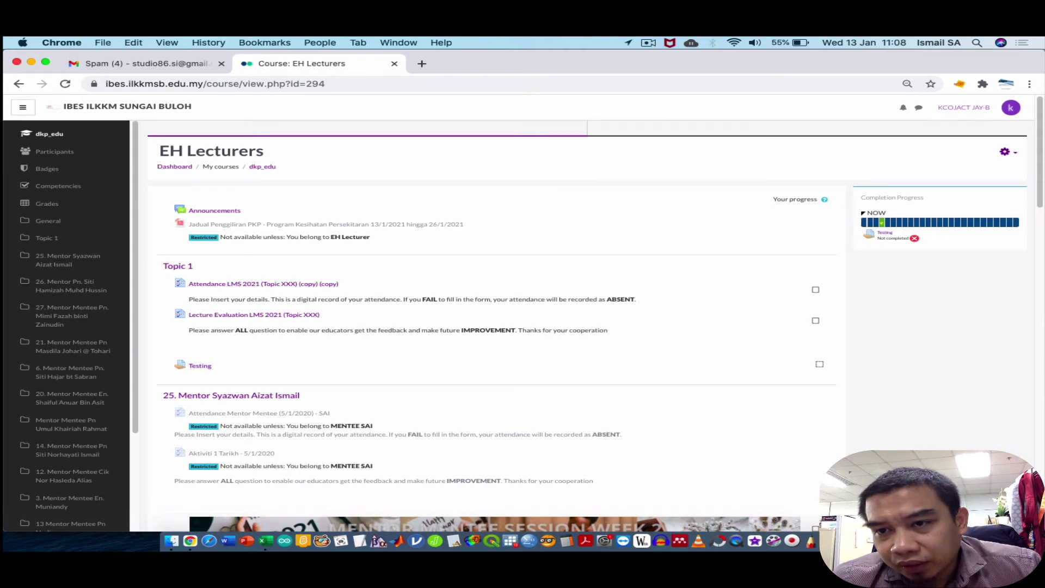
pyautogui.scroll(5, 887, 222)
pyautogui.hscroll(5, 887, 222)
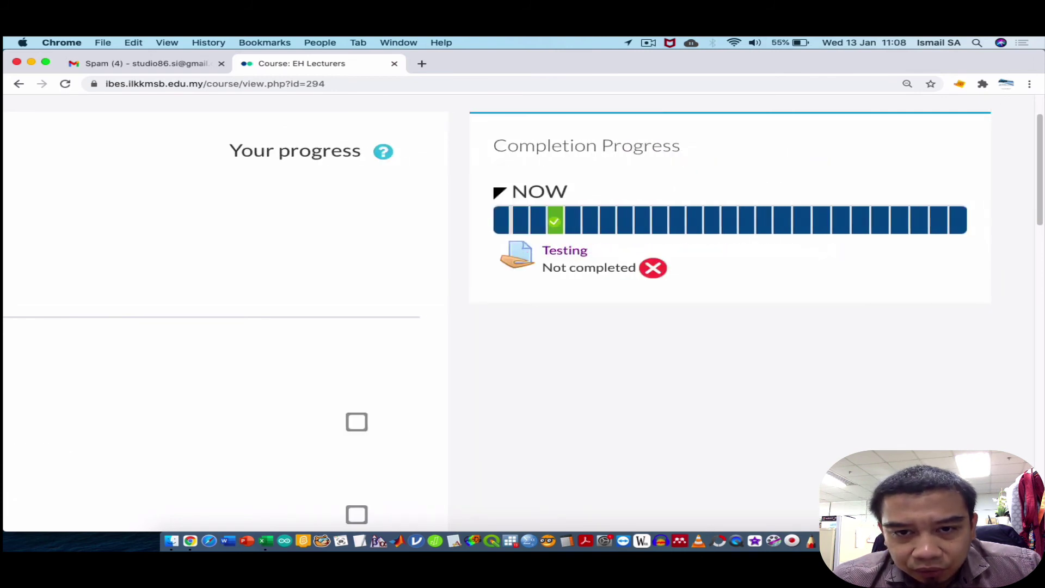
pyautogui.click(564, 250)
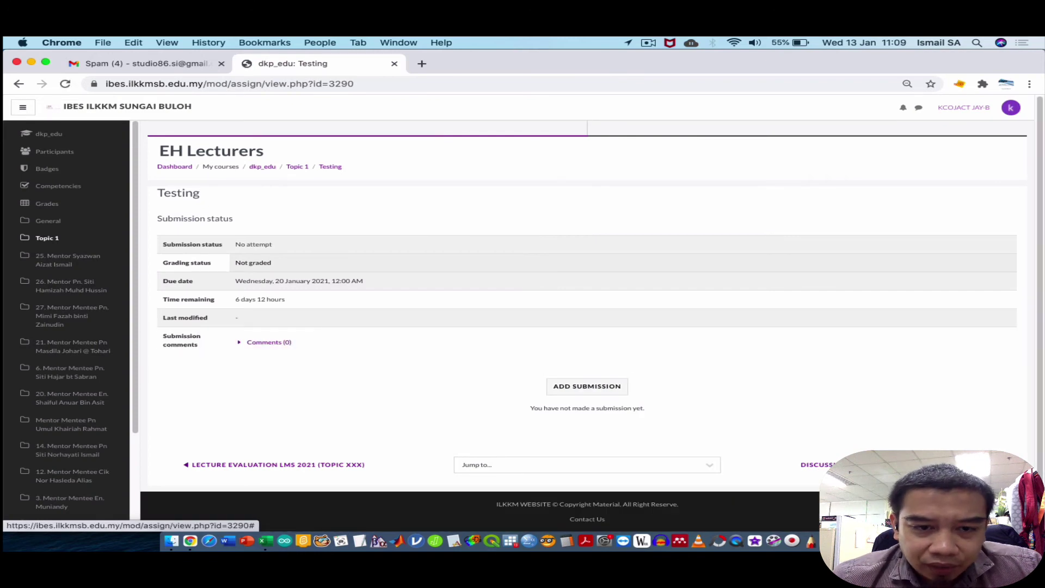
# Submit the online text "my answer is this" for the Testing assignment and review the submission status.
pyautogui.click(592, 386)
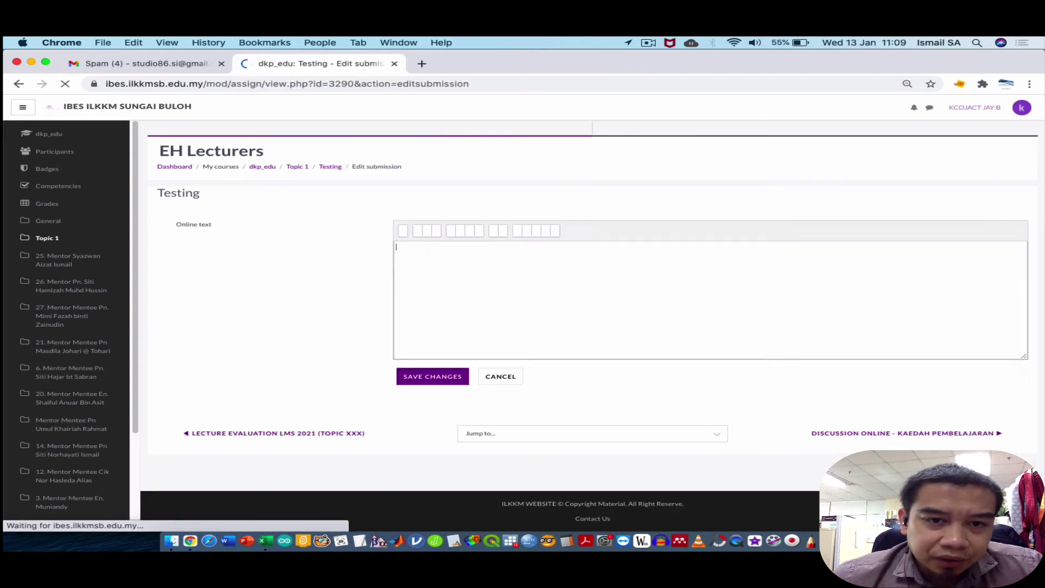
pyautogui.write('my answer is thi')
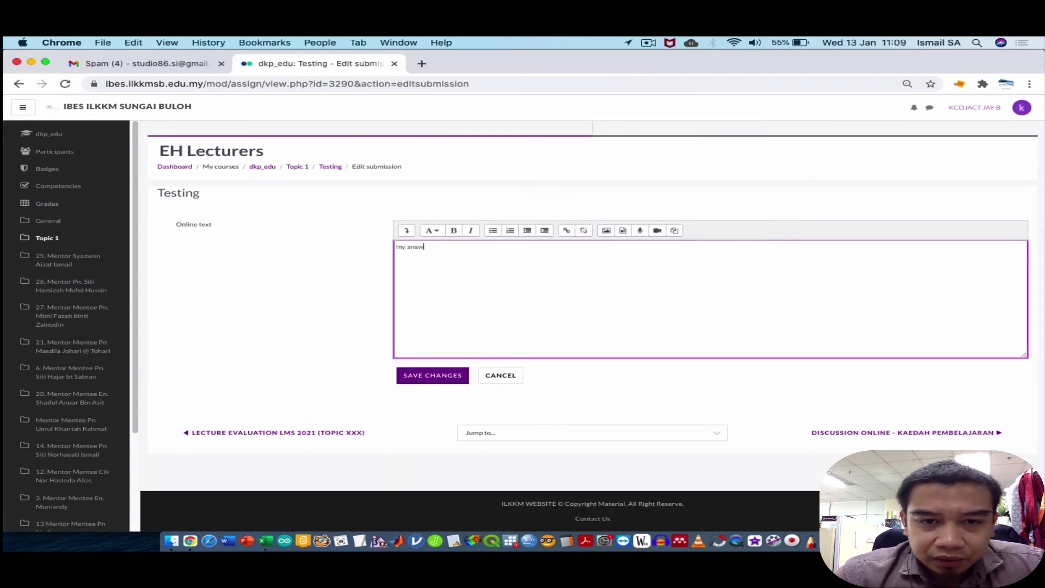
pyautogui.write('s')
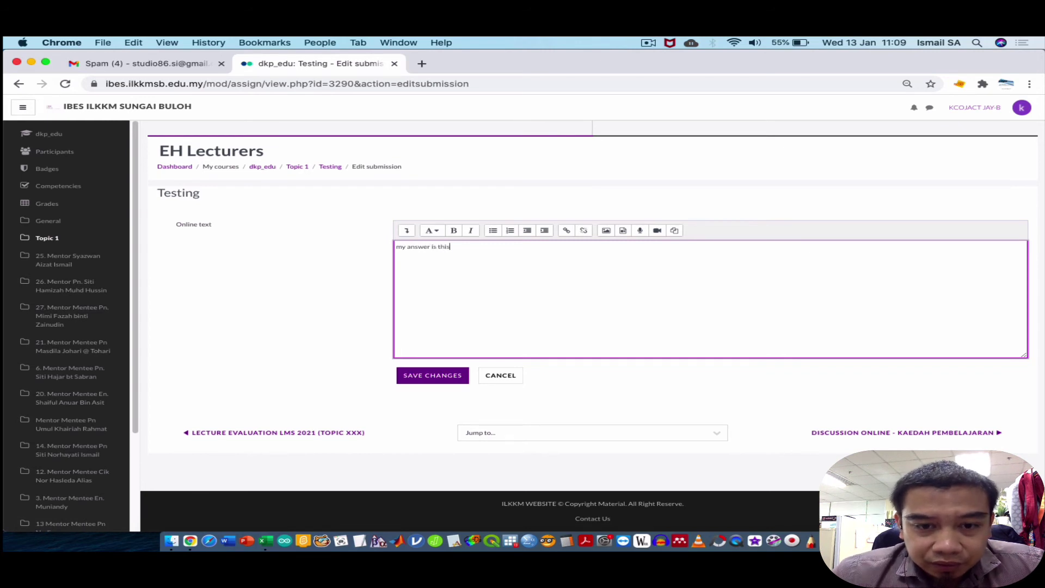
pyautogui.click(433, 375)
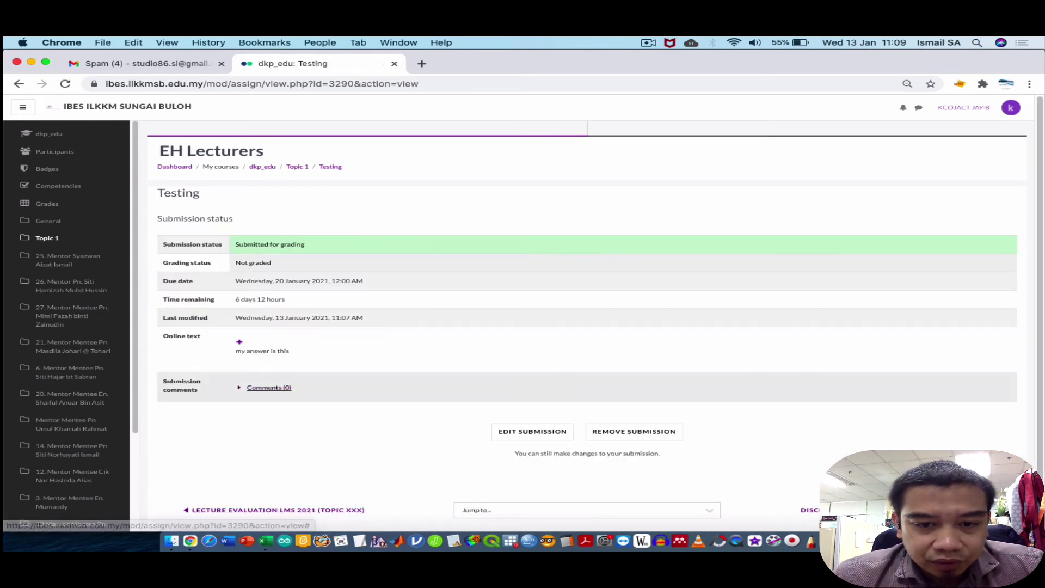
pyautogui.scroll(-2, 591, 326)
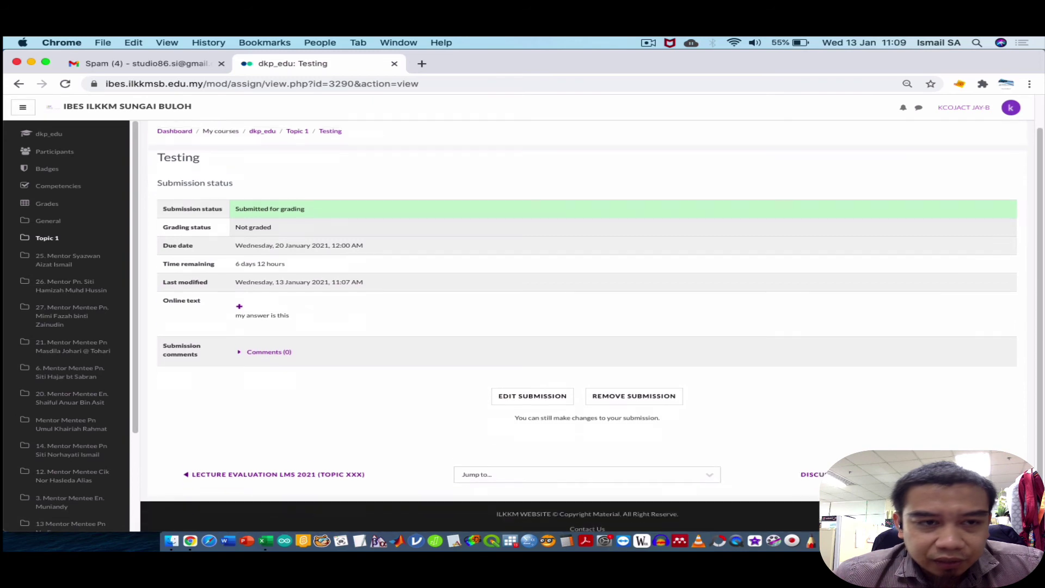
# Return to Topic 1 of the course and examine the completion status of the submitted assignment in the Completion Progress bar.
pyautogui.click(46, 238)
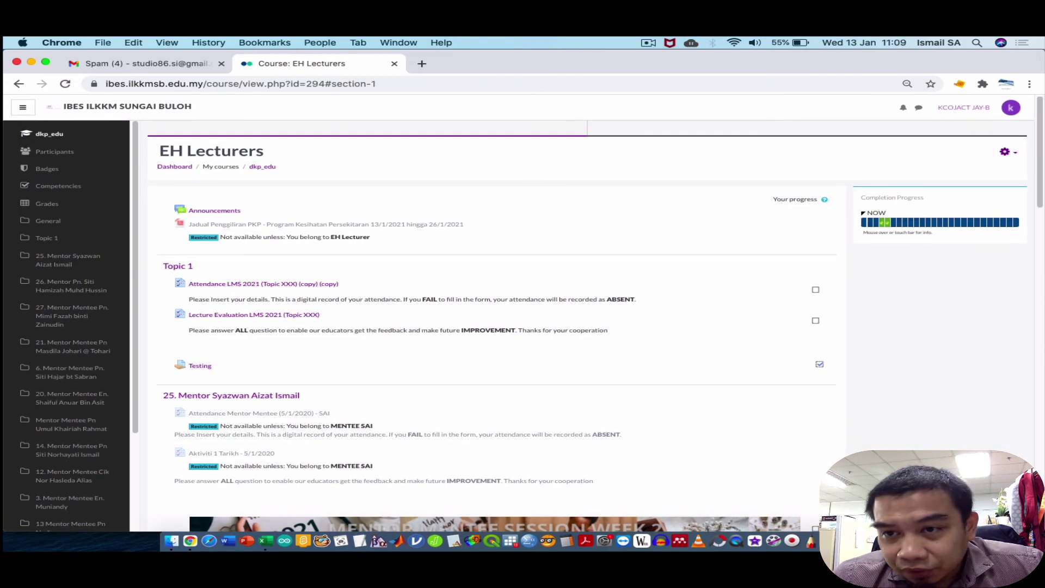
pyautogui.scroll(5, 895, 239)
pyautogui.hscroll(4, 895, 240)
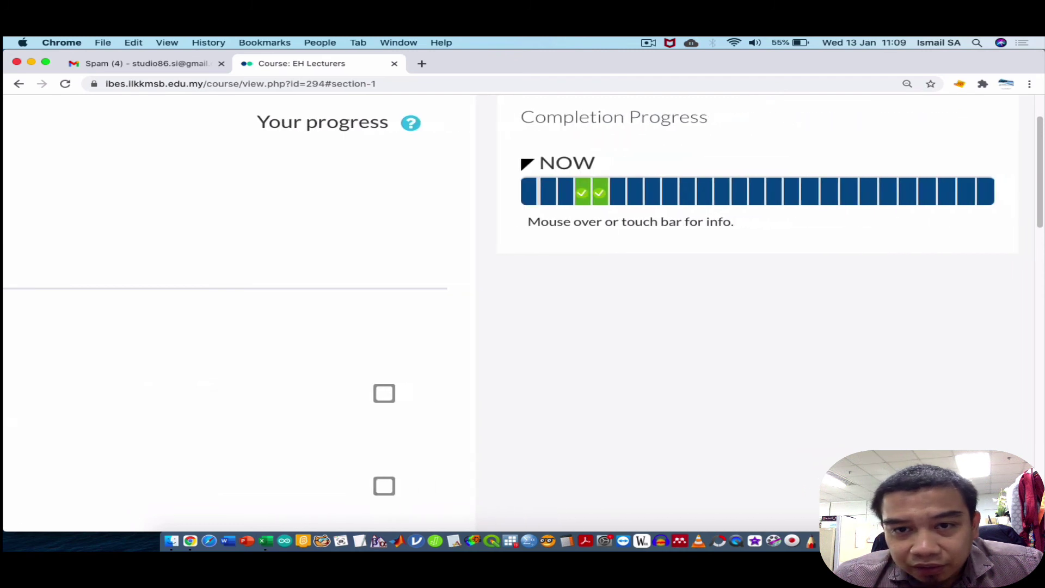
pyautogui.moveTo(582, 191)
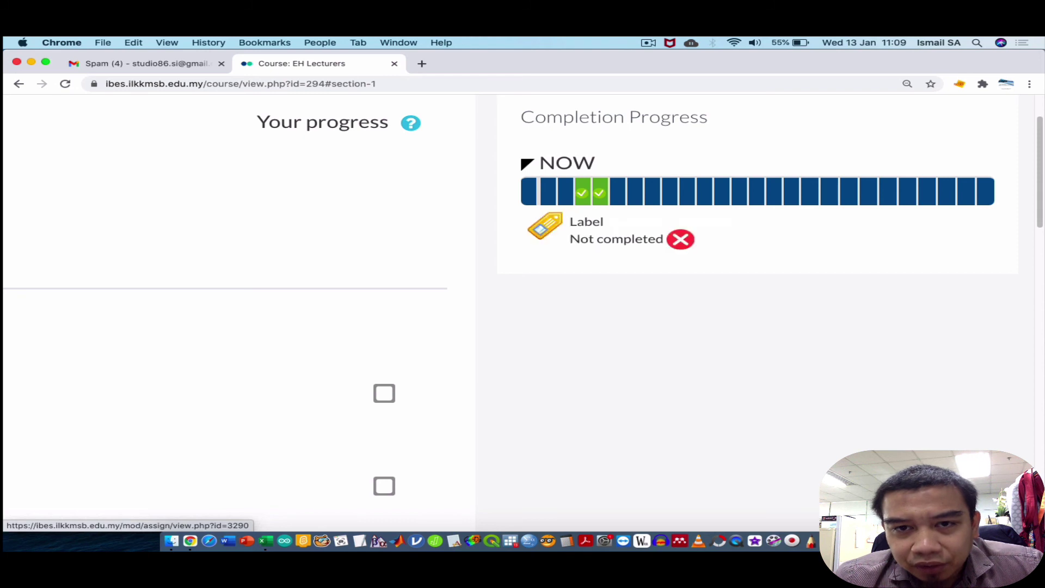
pyautogui.scroll(-5, 518, 314)
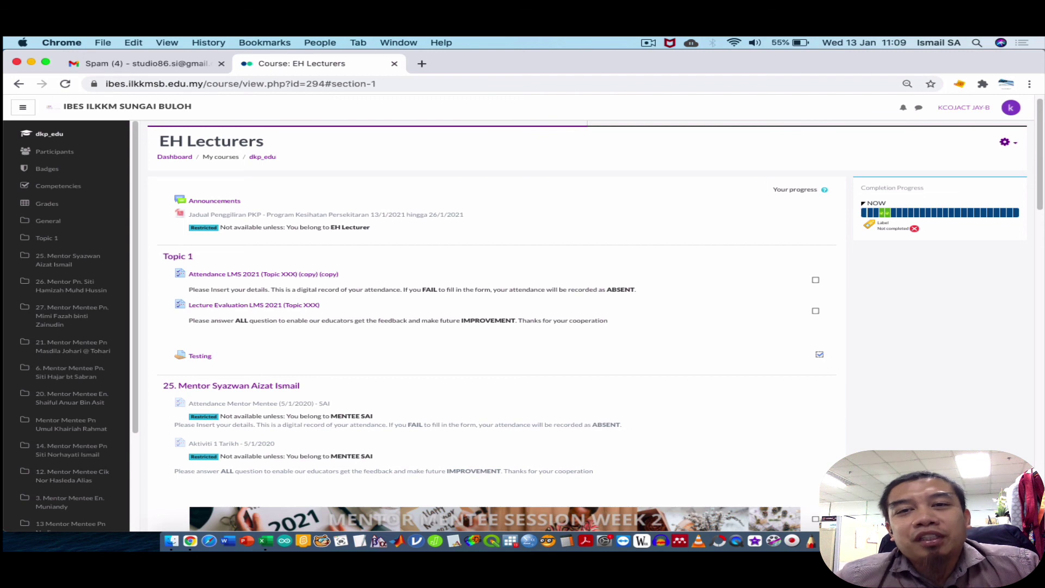
pyautogui.click(649, 42)
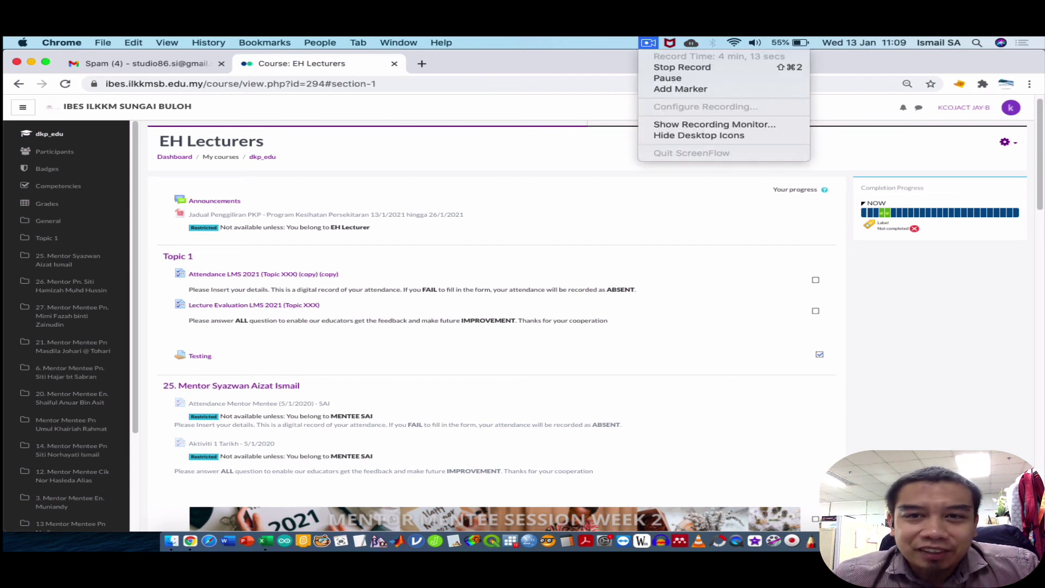